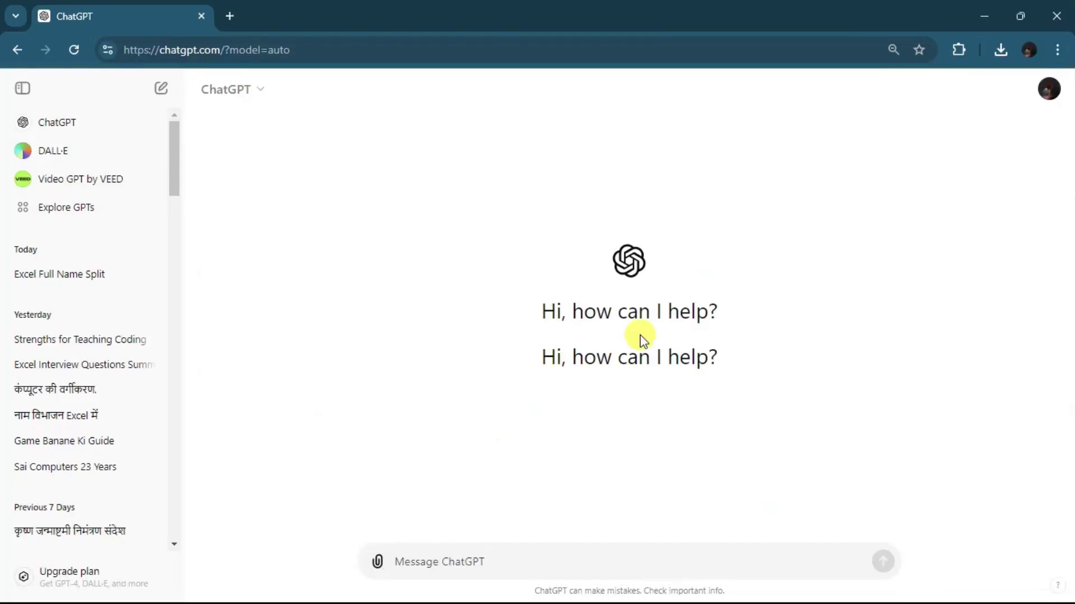
Open a new Chrome tab and go to chat.openai.com via the address-bar suggestion.
left_click(238, 22)
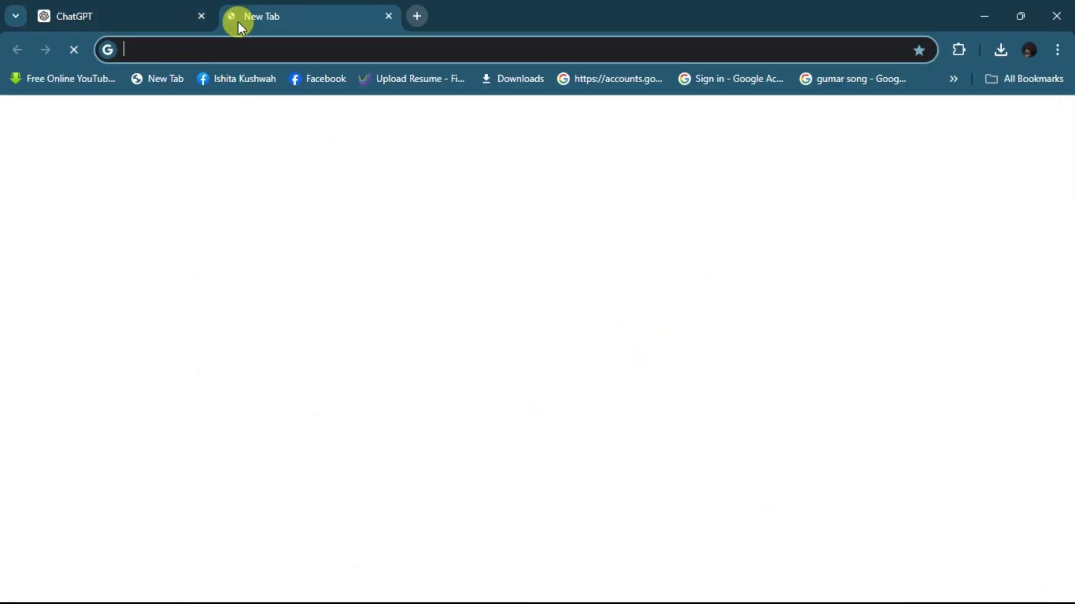
type("ch")
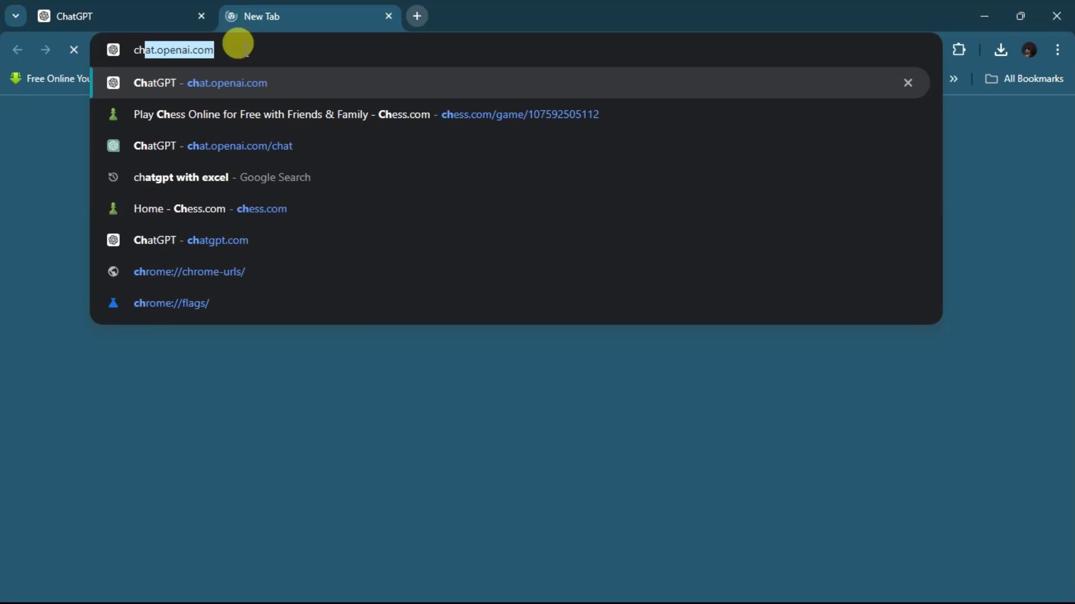
key("Right")
Switch to the existing ChatGPT tab showing an empty new chat.
left_click(120, 18)
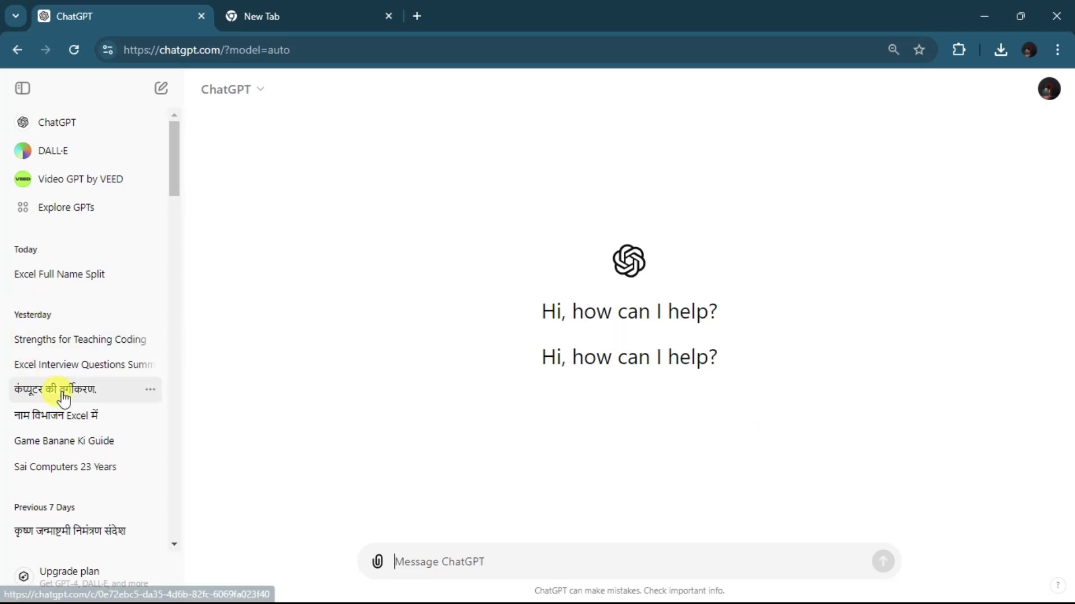
Scroll the ChatGPT history, then switch to the Salary Calcualtion.xlsx workbook in Excel.
scroll(59, 392, "down", 10)
scroll(63, 398, "down", 7)
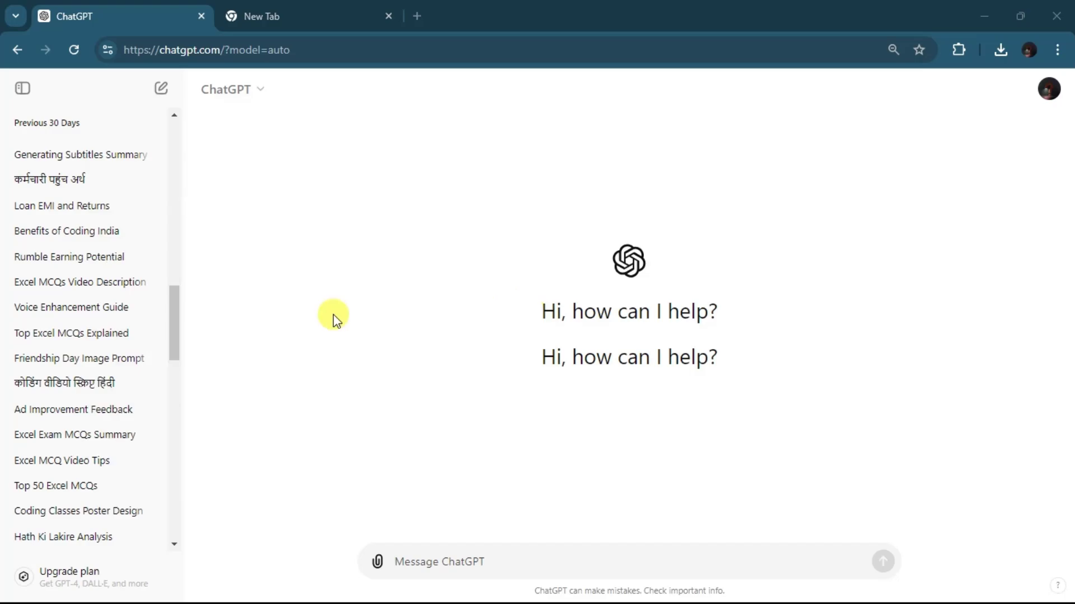
key("alt+Tab")
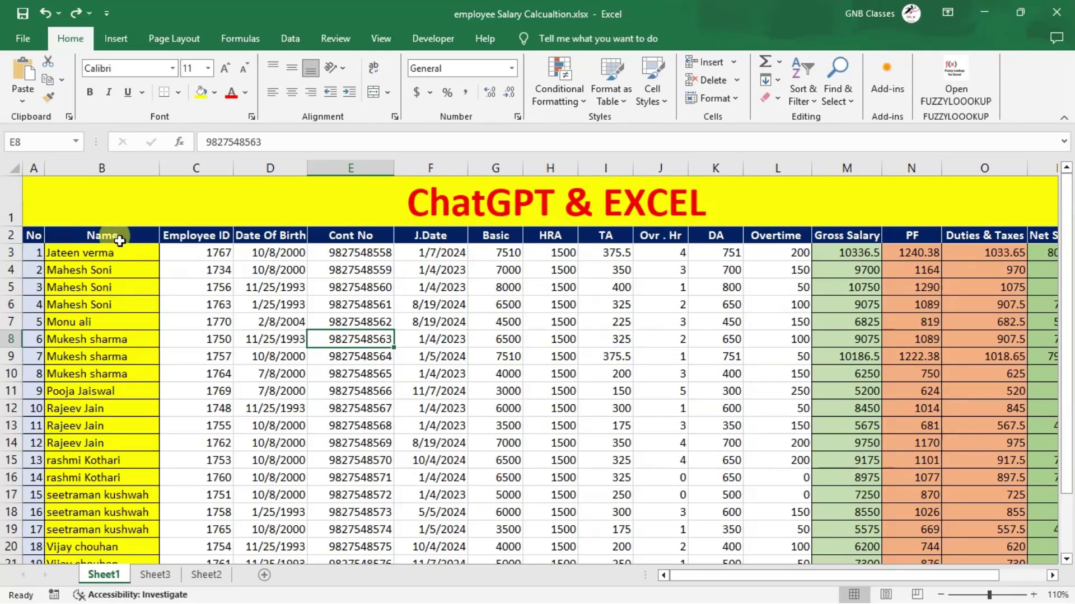
Insert a blank entire column at column C, shifting Employee ID right.
left_click(182, 254)
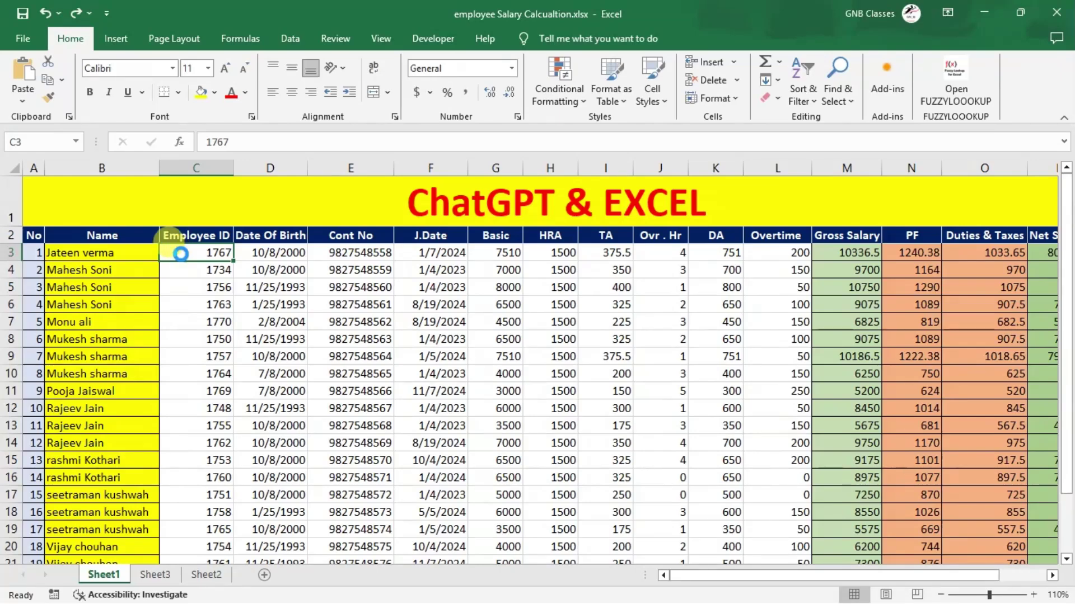
key("ctrl+shift+plus")
left_click(384, 351)
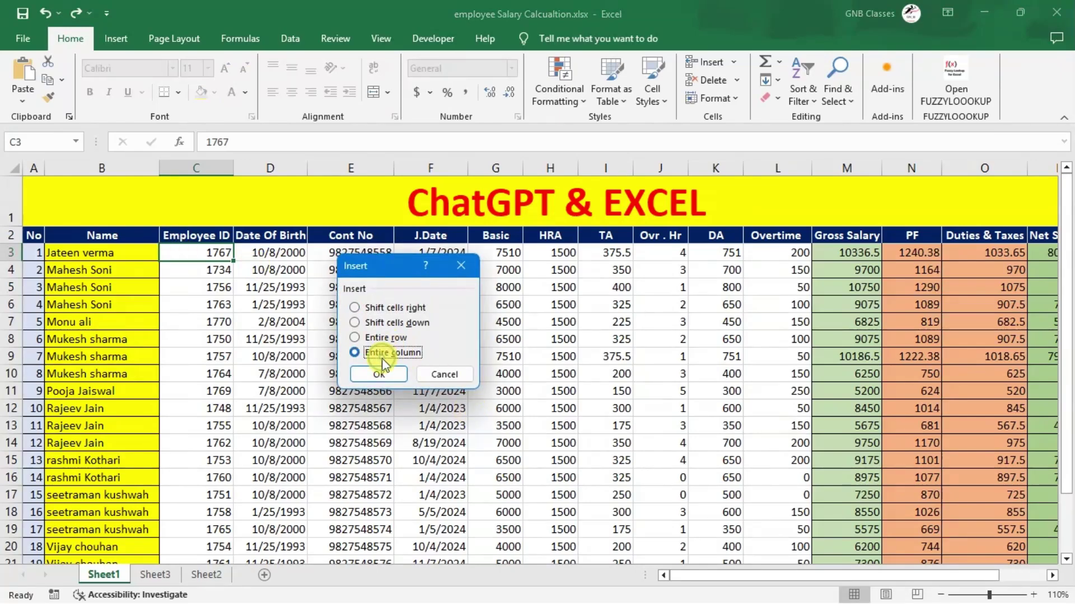
left_click(377, 378)
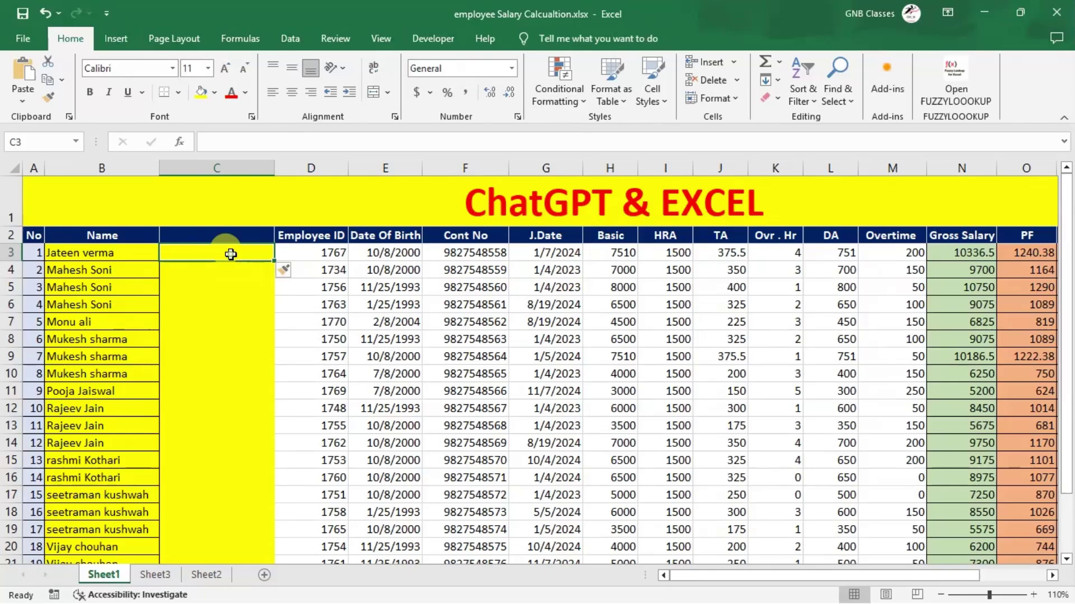
Apply All Borders to the new column's cells C3:C25.
mouse_move(228, 252)
left_mouse_down()
mouse_move(216, 598)
mouse_move(218, 530)
left_mouse_up()
left_click(177, 93)
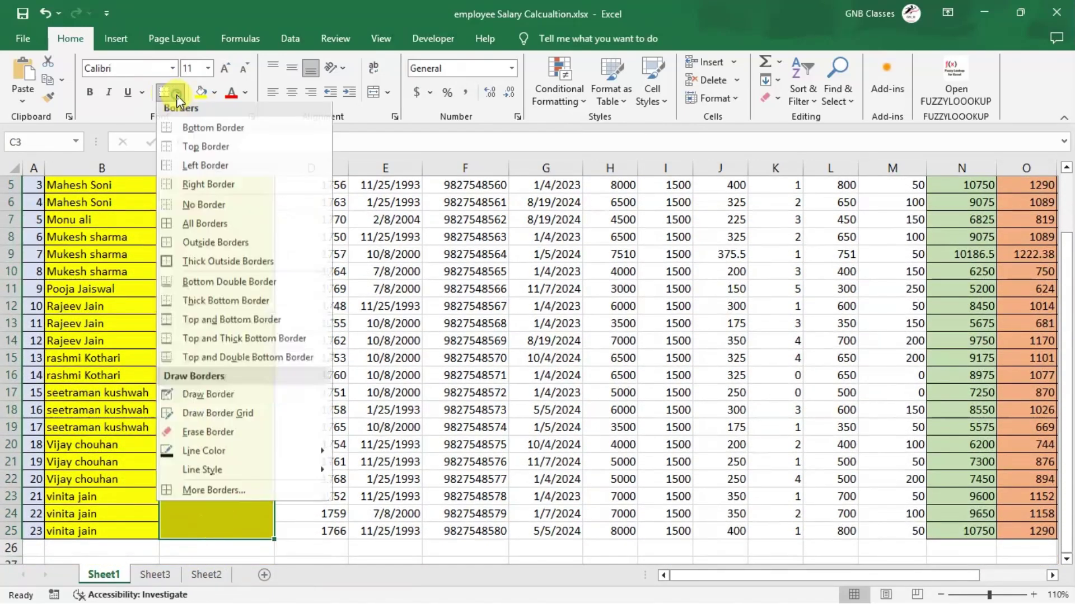
left_click(209, 230)
Enter the header 'Last' in cell C2.
scroll(217, 282, "up", 2)
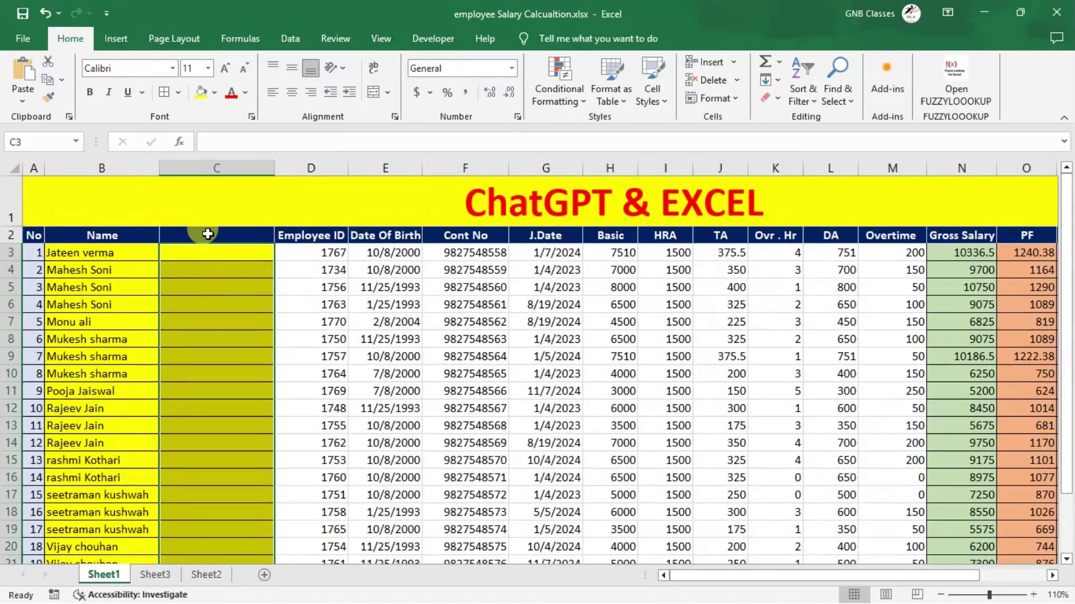
left_click(208, 234)
type("Last")
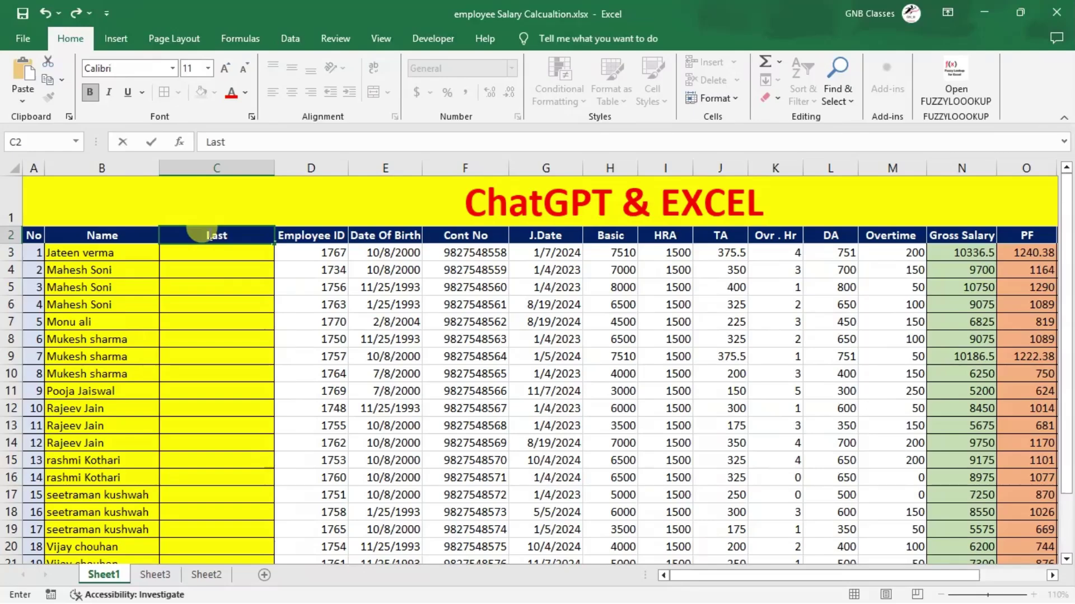
left_click(201, 288)
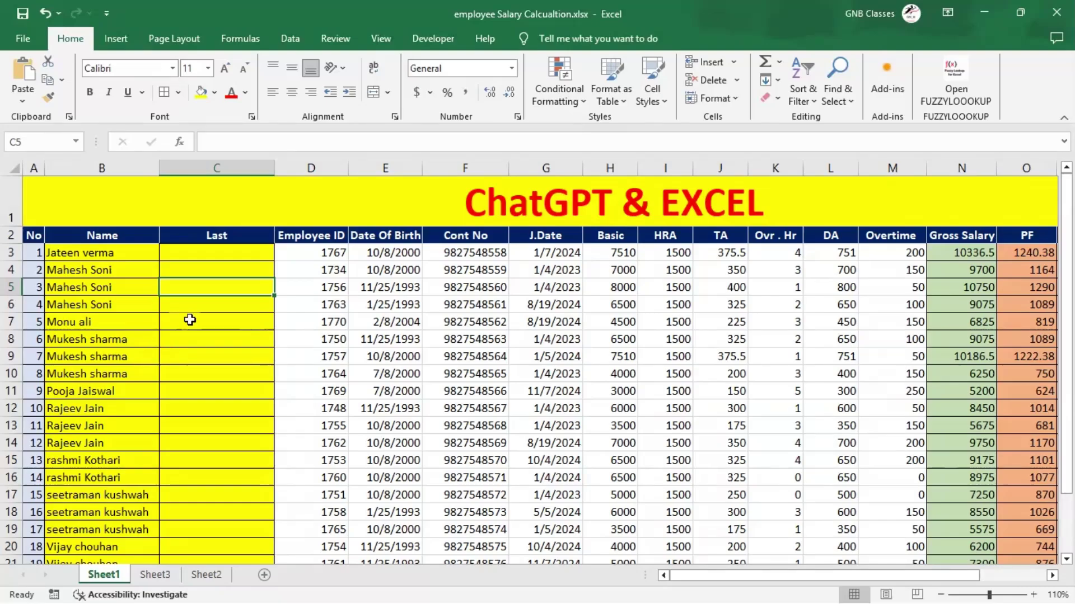
Glance at ChatGPT, then review the Name, Last, Employee ID, Cont No and Date Of Birth cells.
key("alt+Tab")
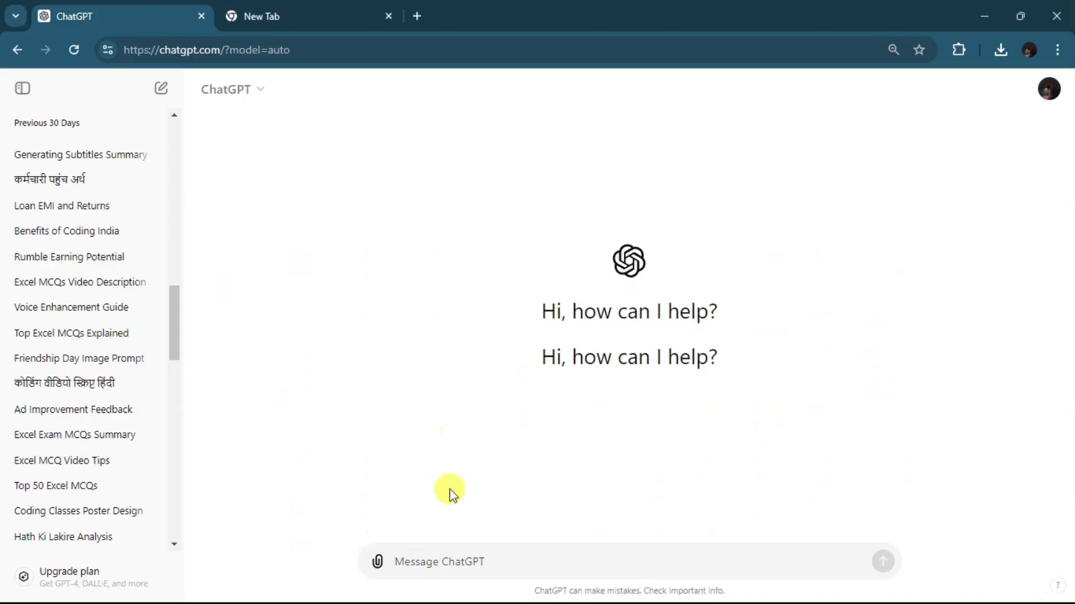
key("alt+Tab")
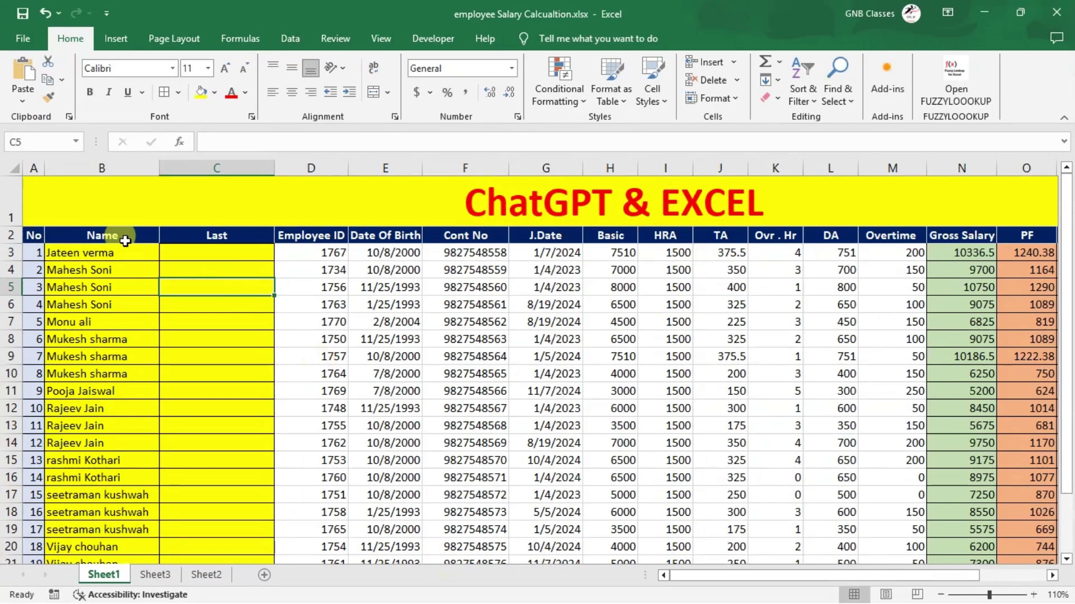
left_click_drag(32, 236, 850, 235)
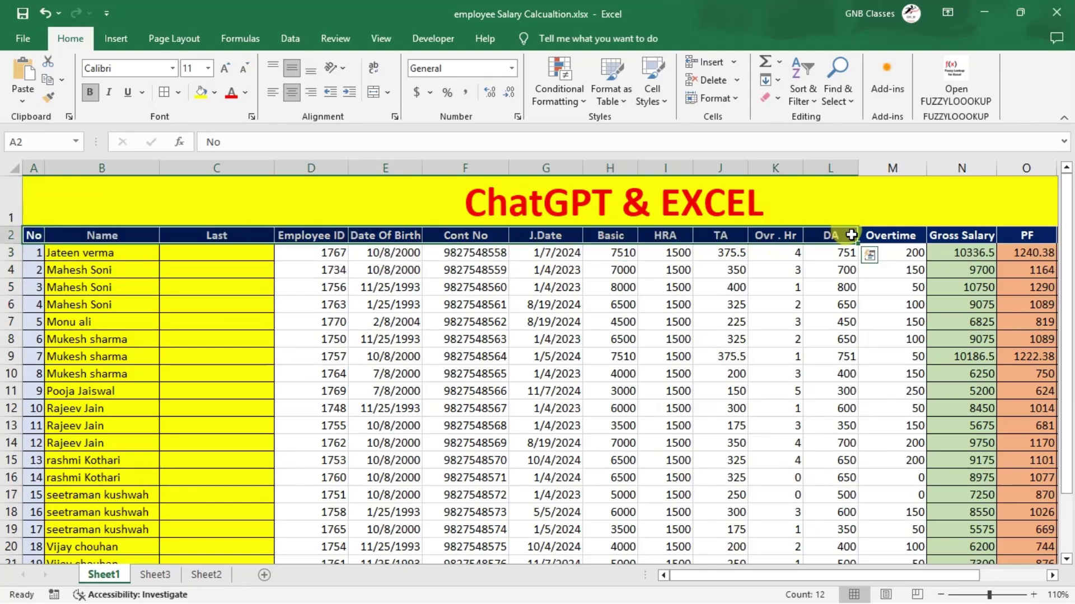
left_click(478, 391)
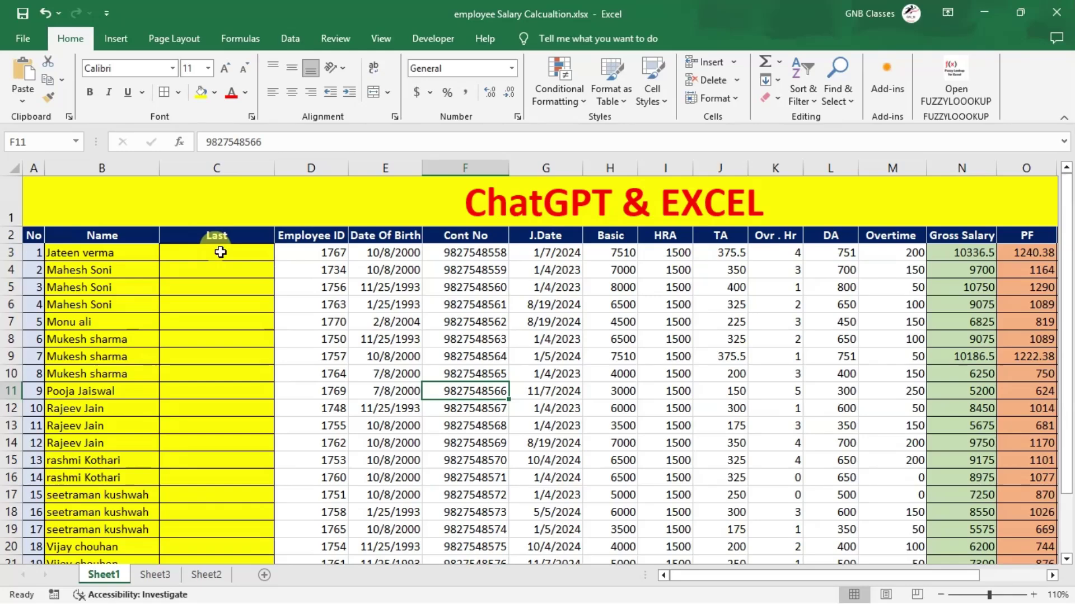
left_click_drag(212, 252, 456, 420)
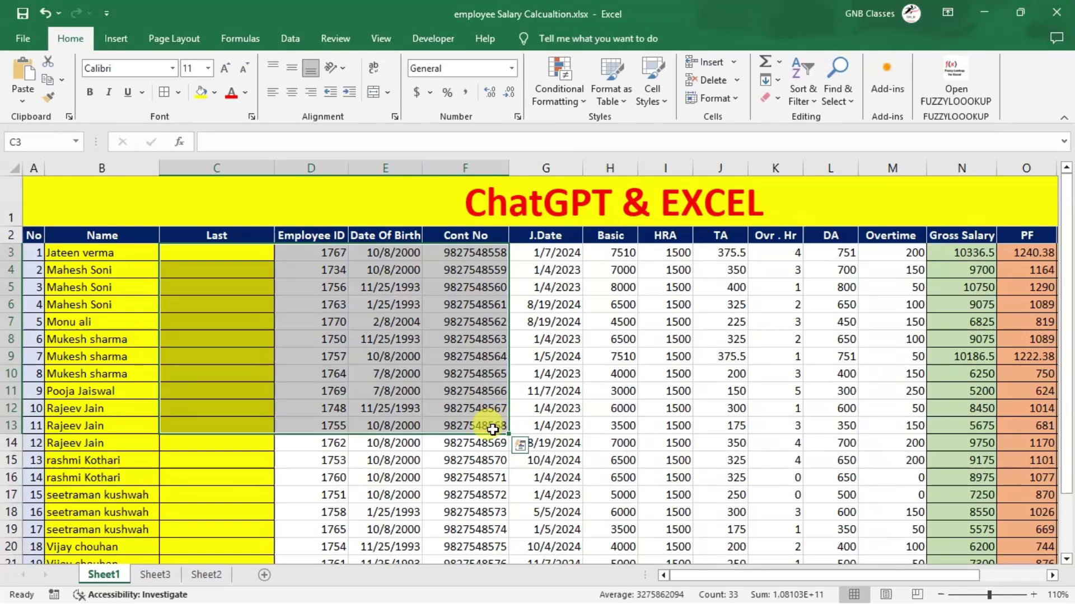
left_click(319, 321)
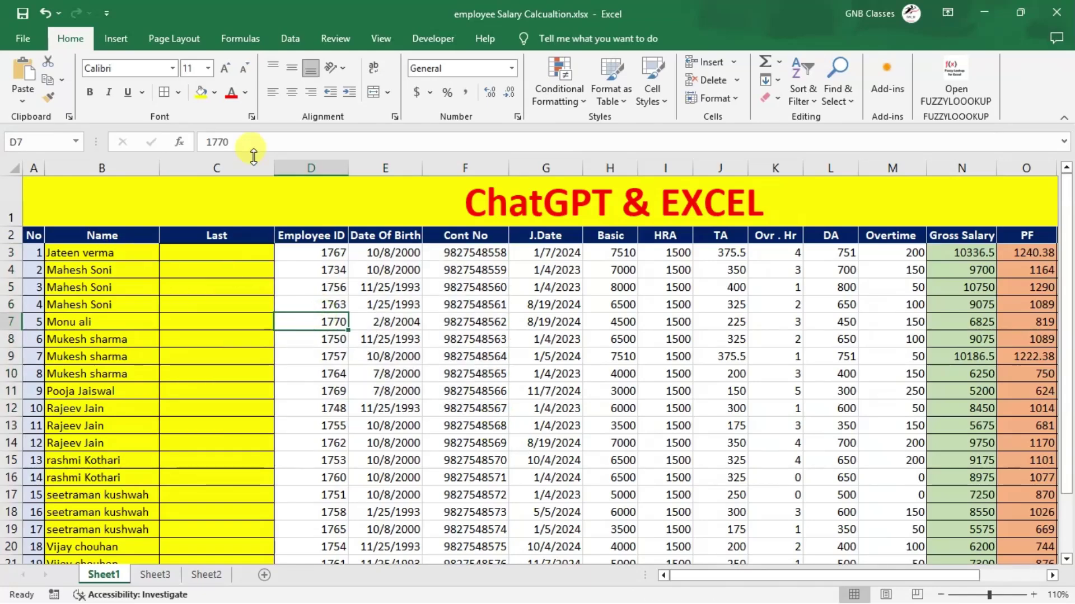
left_click(216, 168)
left_click(10, 270)
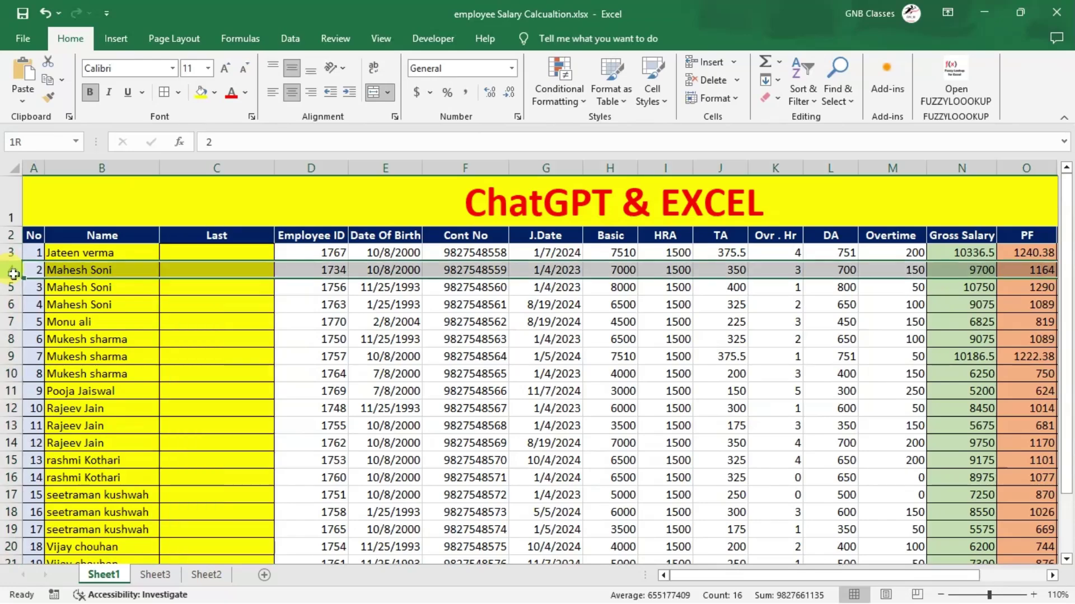
left_click_drag(31, 235, 412, 248)
left_click(211, 353)
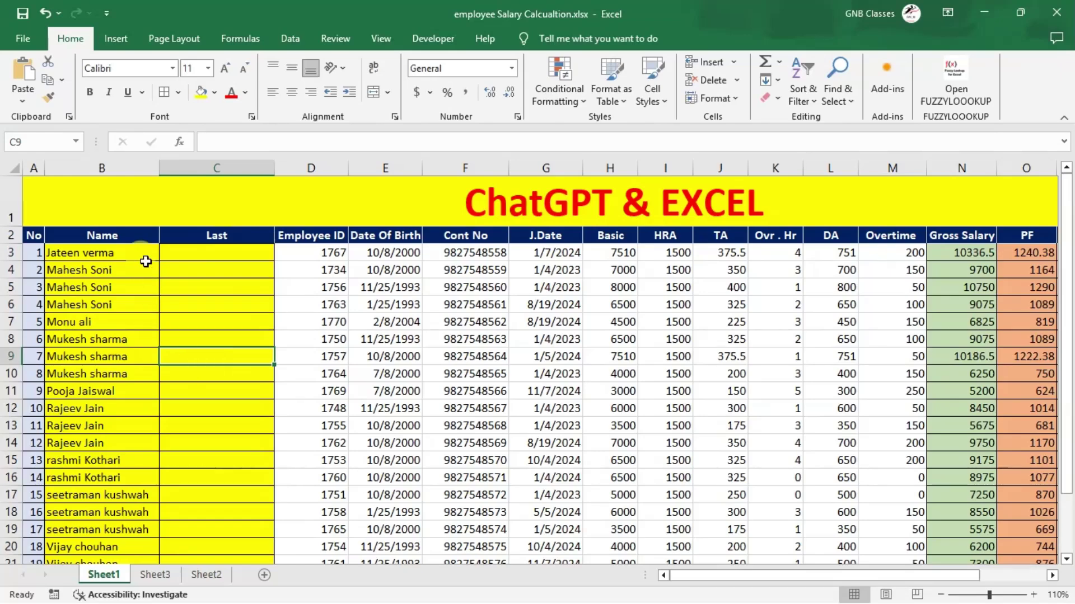
left_click(360, 334)
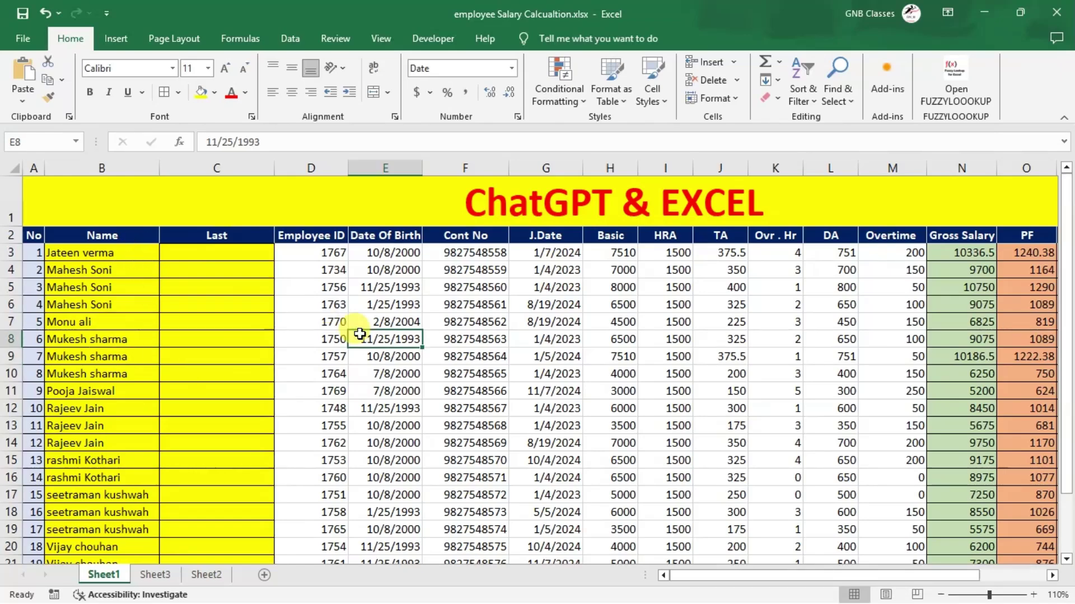
Ask ChatGPT in Hinglish how to separate last names from a record of students' full names in Excel.
type("m")
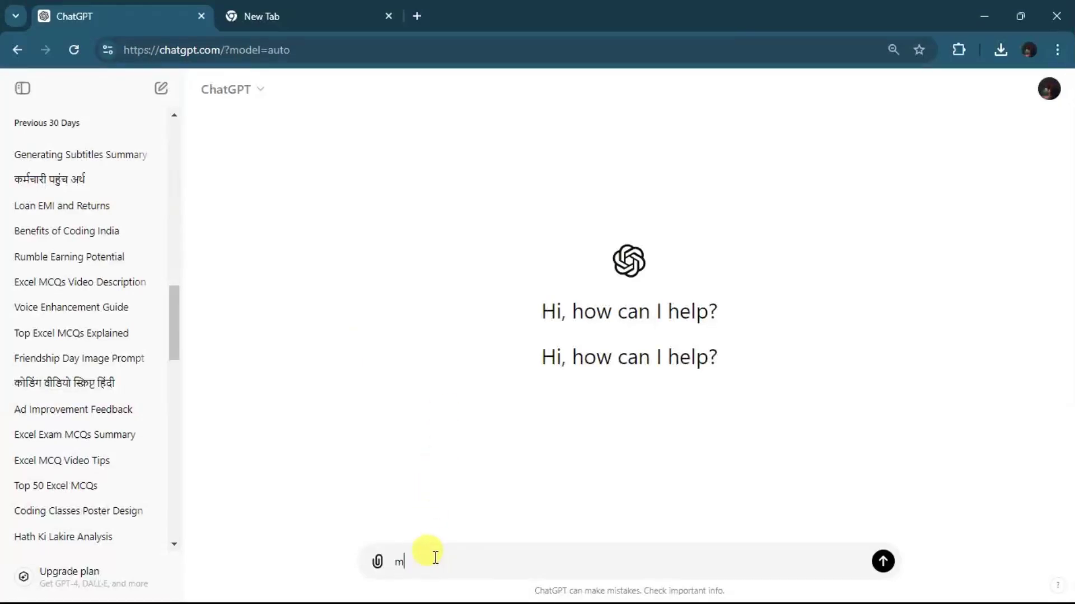
type("e")
type("pas")
type(" ek reocrd ")
type("hai jimse st")
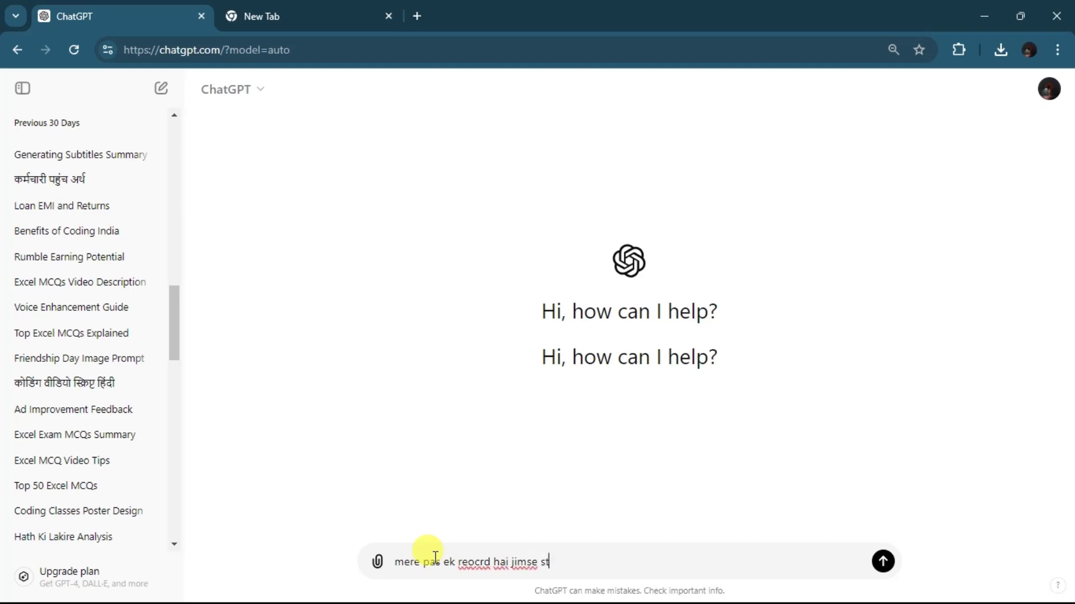
type("udnets ka pura ")
type("nam likha h")
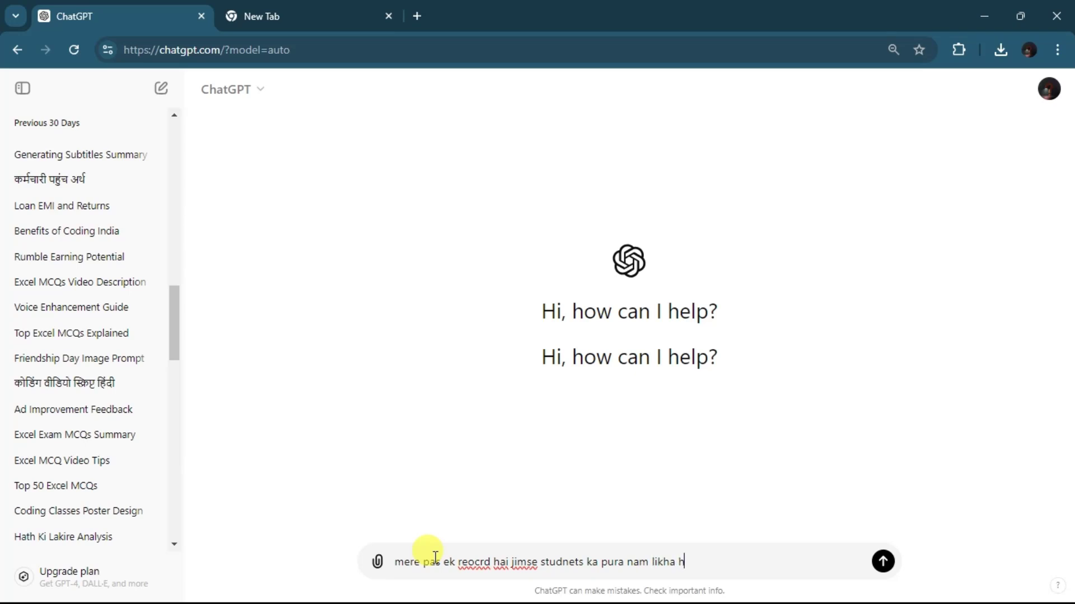
type("u")
key("BackSpace")
type(", muk")
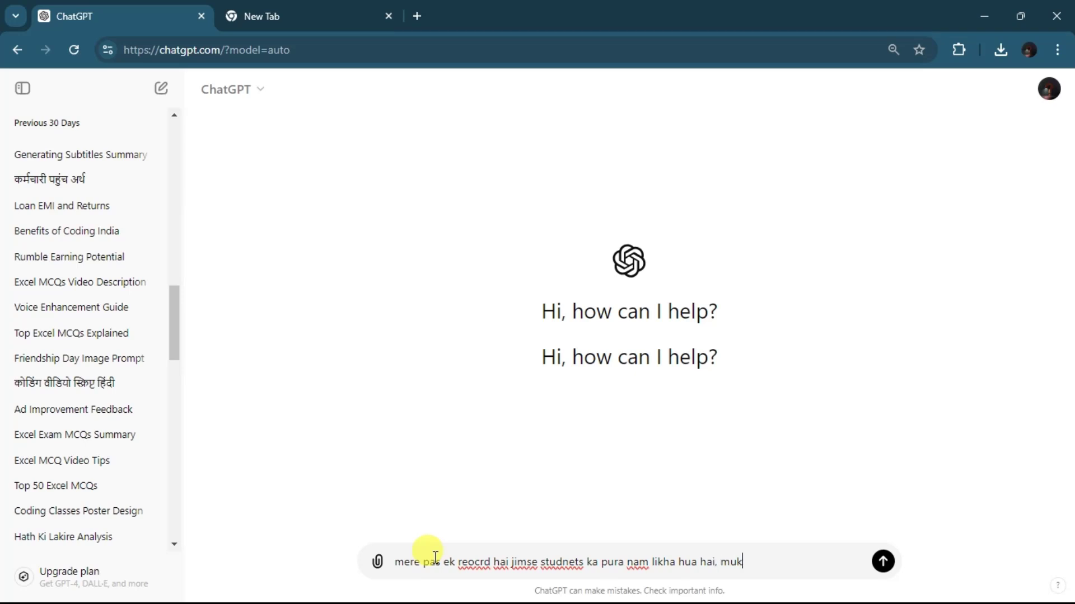
type("je usme se l")
type("ast name ko ")
type("alg krn")
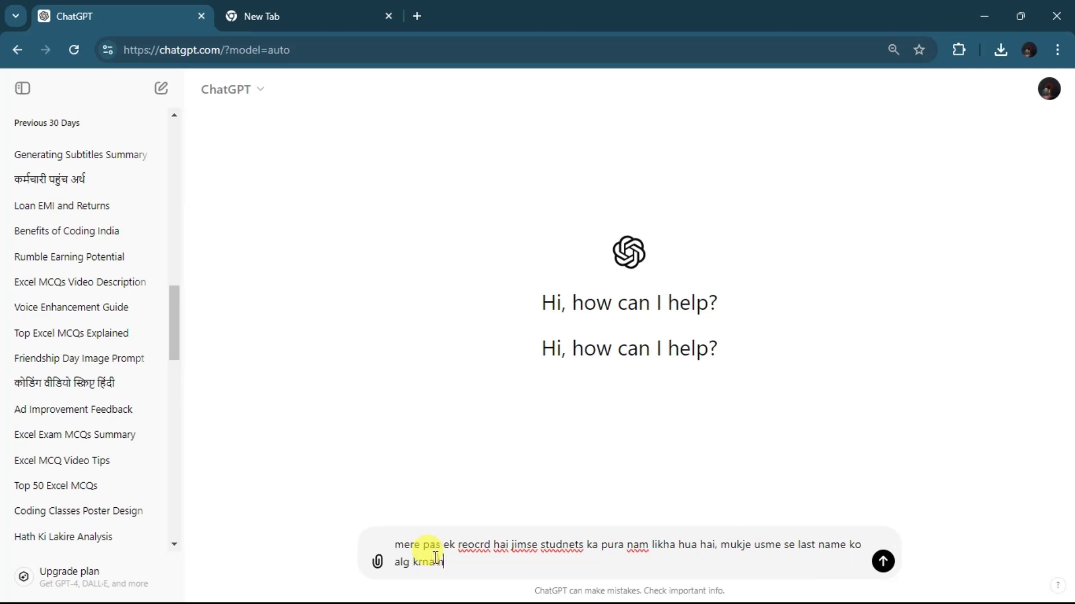
type("a hai excel ")
type("me yh")
type(" kaise kre")
key("Return")
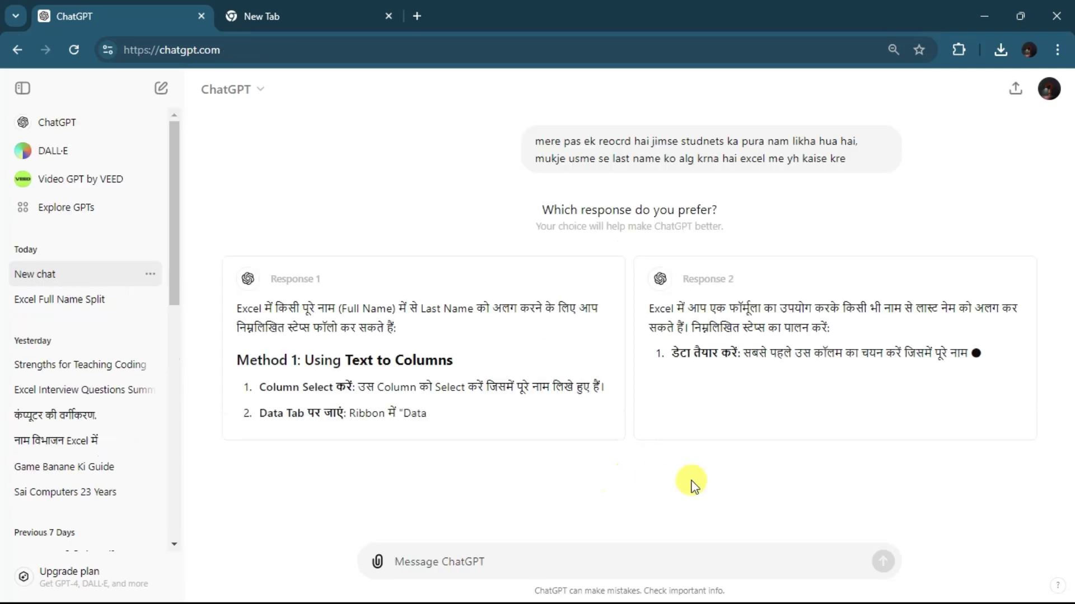
Scroll through ChatGPT's two answers, then return to the salary workbook.
scroll(694, 482, "down", 1)
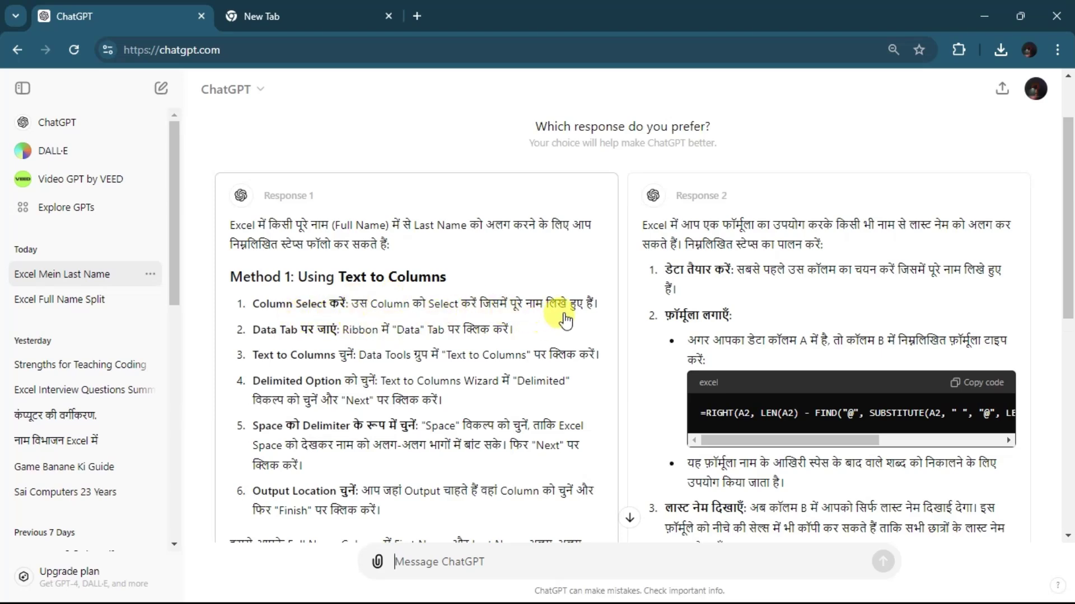
key("alt+Tab")
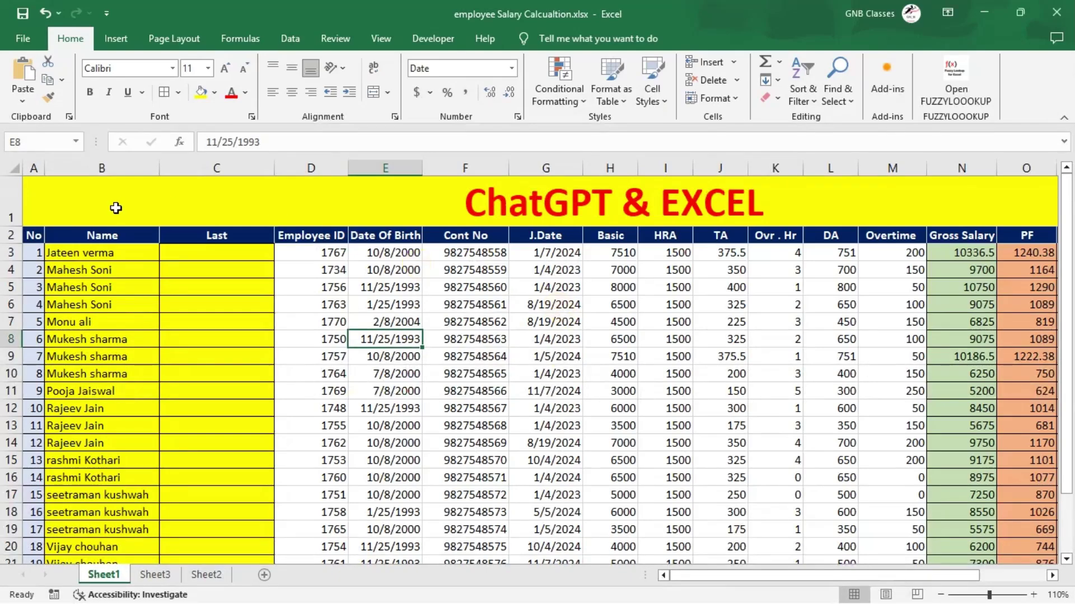
Select names B3:B25 and open Data > Text to Columns, checking ChatGPT's steps along the way.
mouse_move(107, 253)
left_mouse_down()
mouse_move(42, 599)
mouse_move(94, 528)
left_mouse_up()
key("alt+Tab")
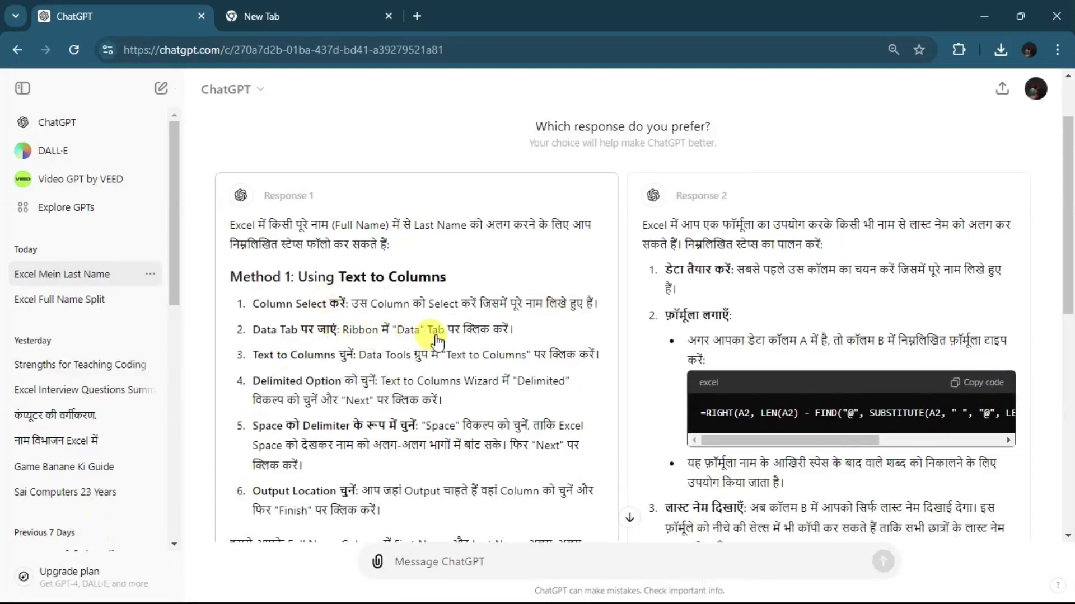
key("alt+Tab")
left_click(291, 38)
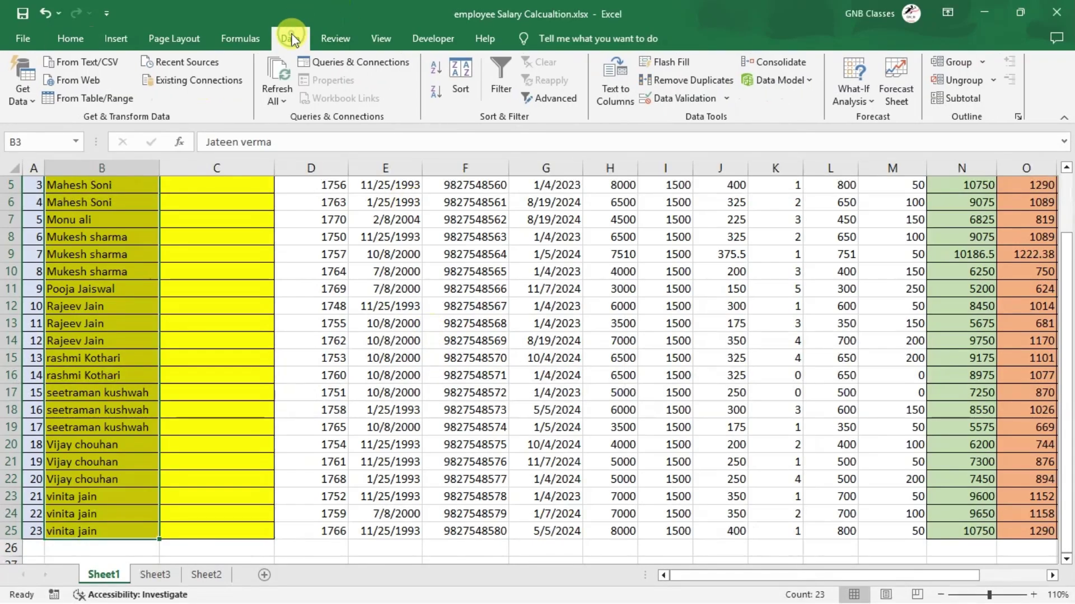
key("alt+Tab")
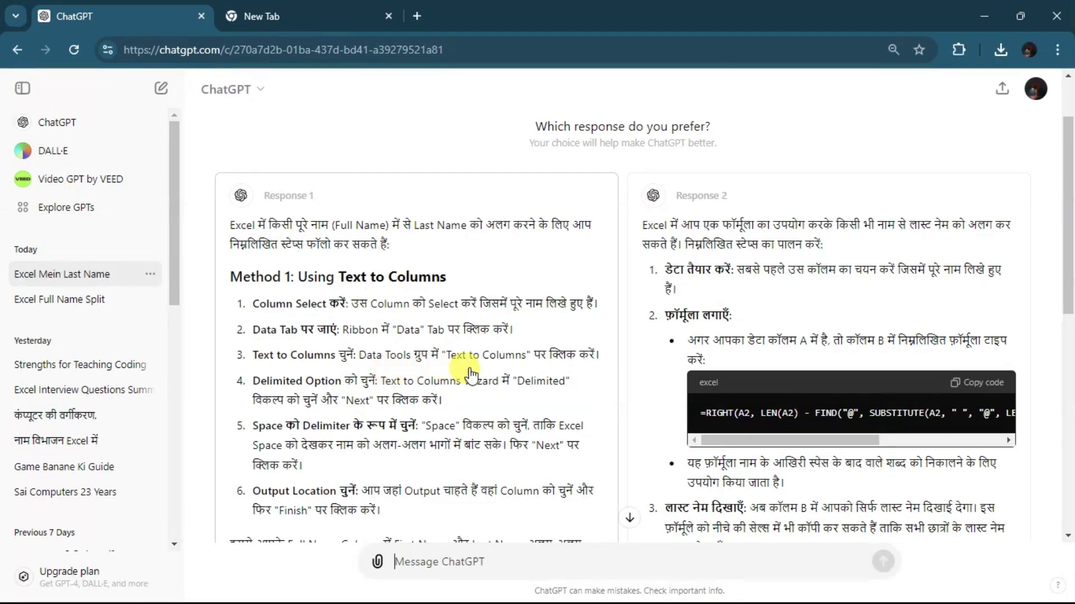
key("alt+Tab")
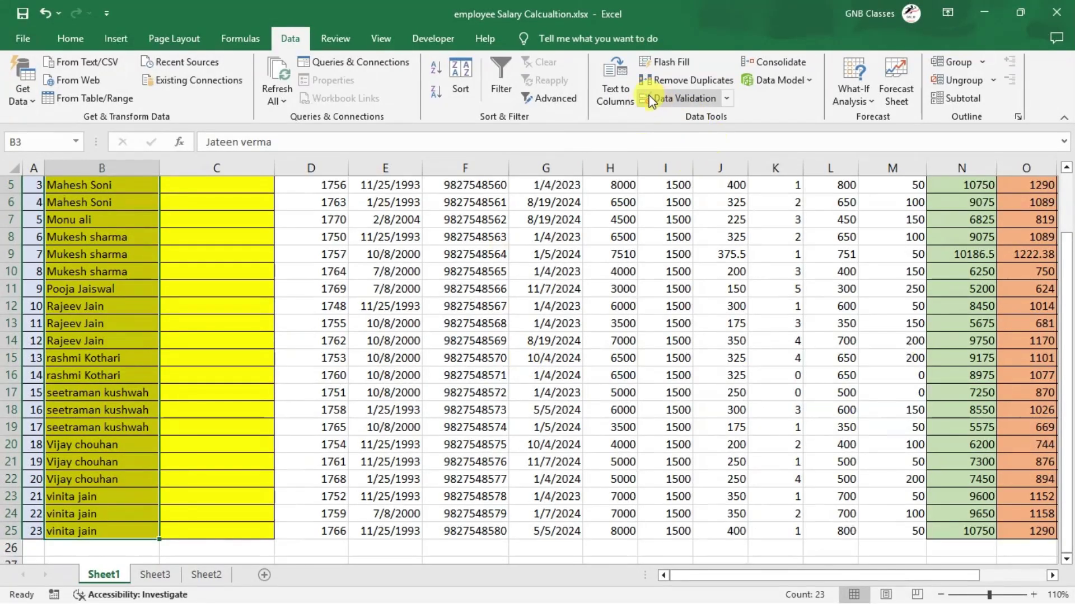
scroll(619, 95, "up", 2)
left_click(618, 95)
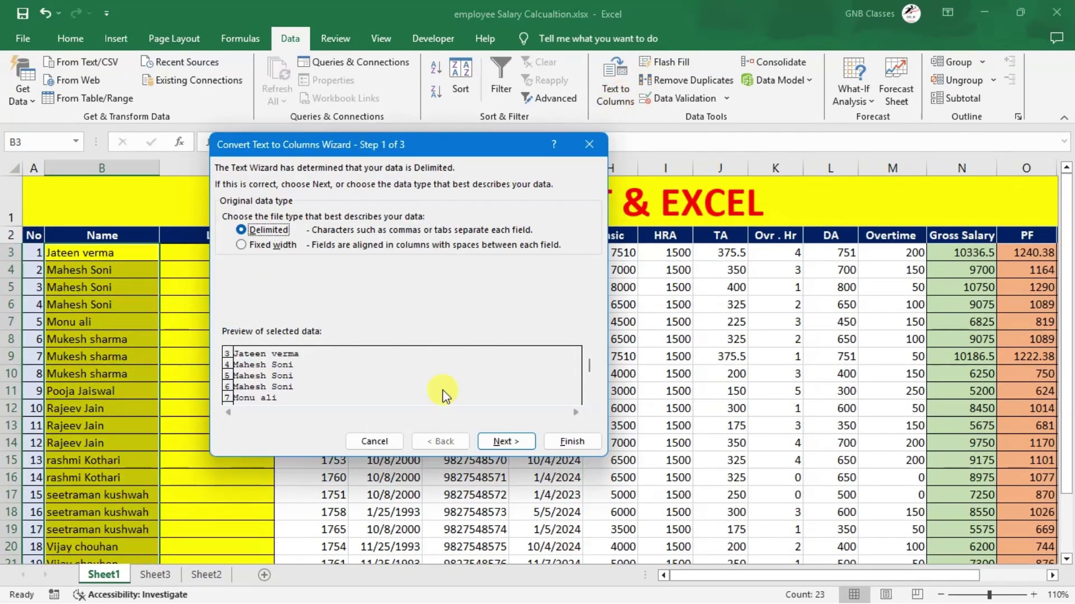
Split the names as Delimited on Space and confirm replacing the existing data.
key("alt+Tab")
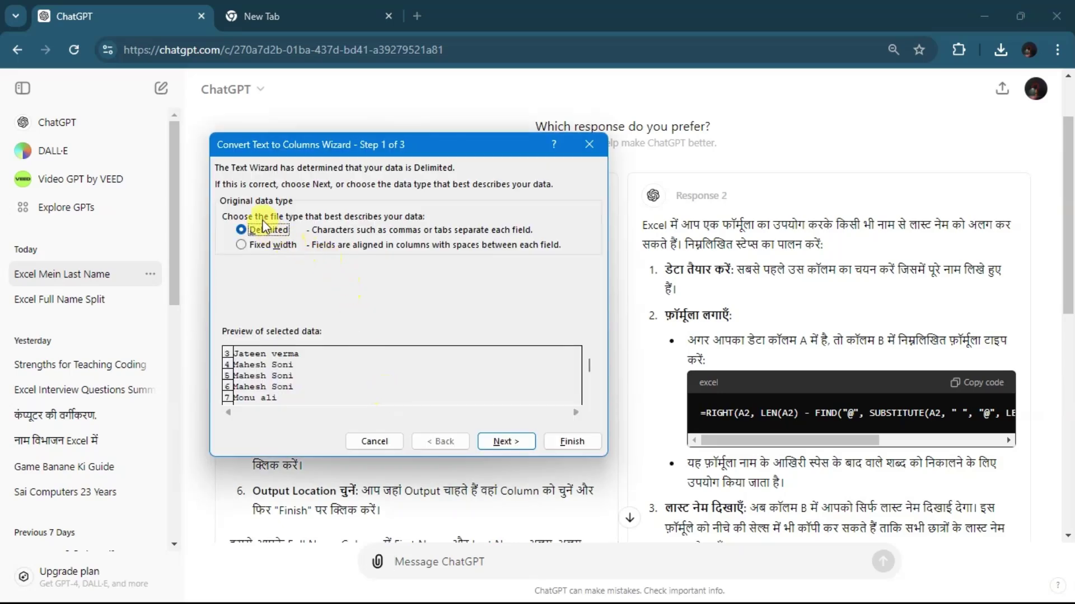
left_click(494, 436)
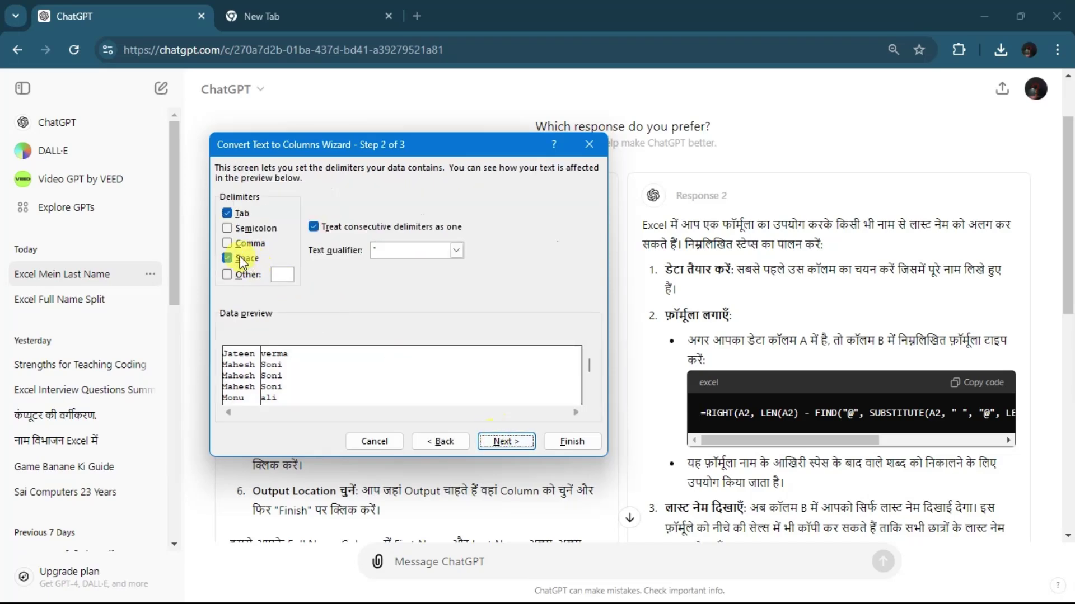
left_click(506, 442)
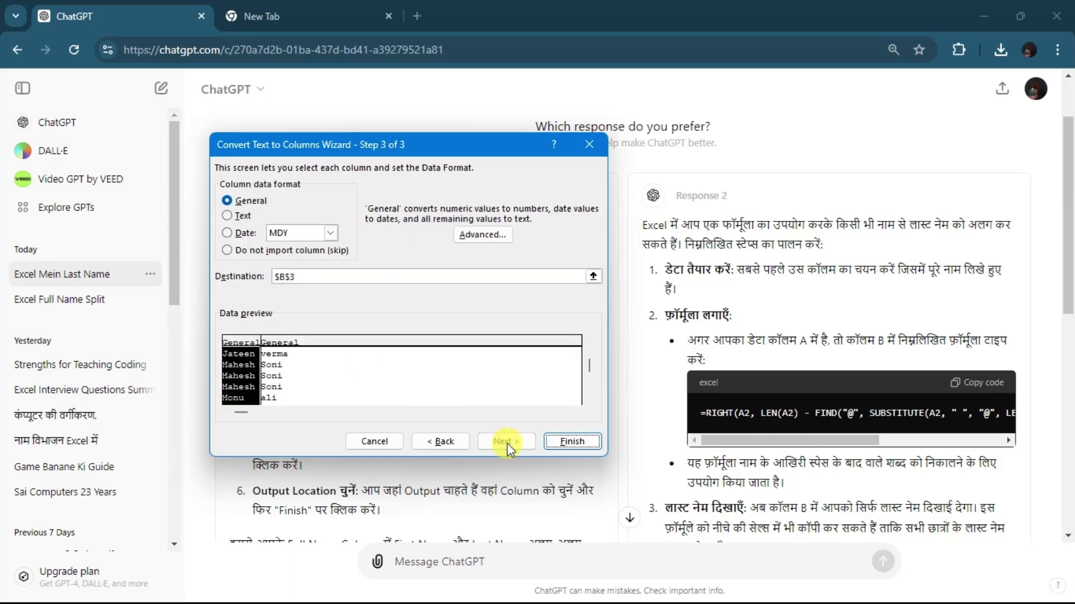
left_click(572, 444)
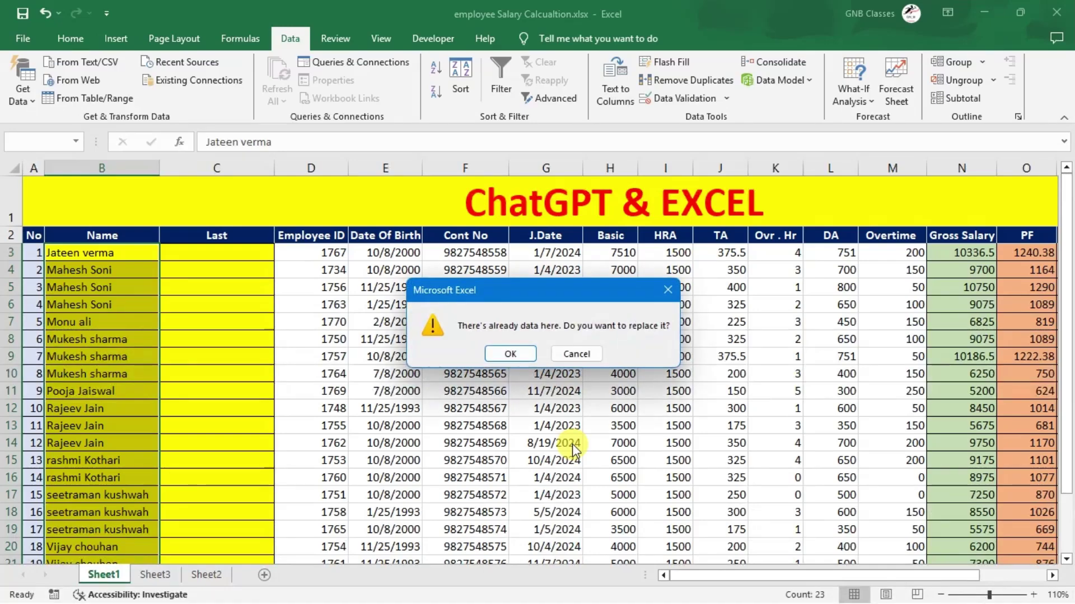
left_click(508, 354)
Check the surnames now filling the Last column, such as C8, then return to ChatGPT.
left_click(227, 341)
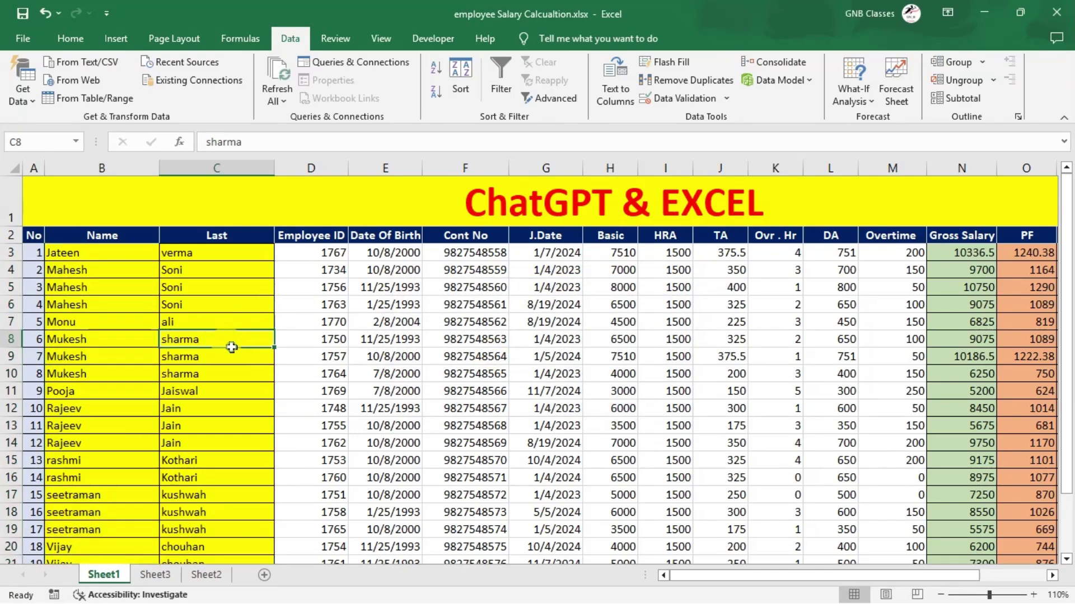
scroll(231, 347, "down", 2)
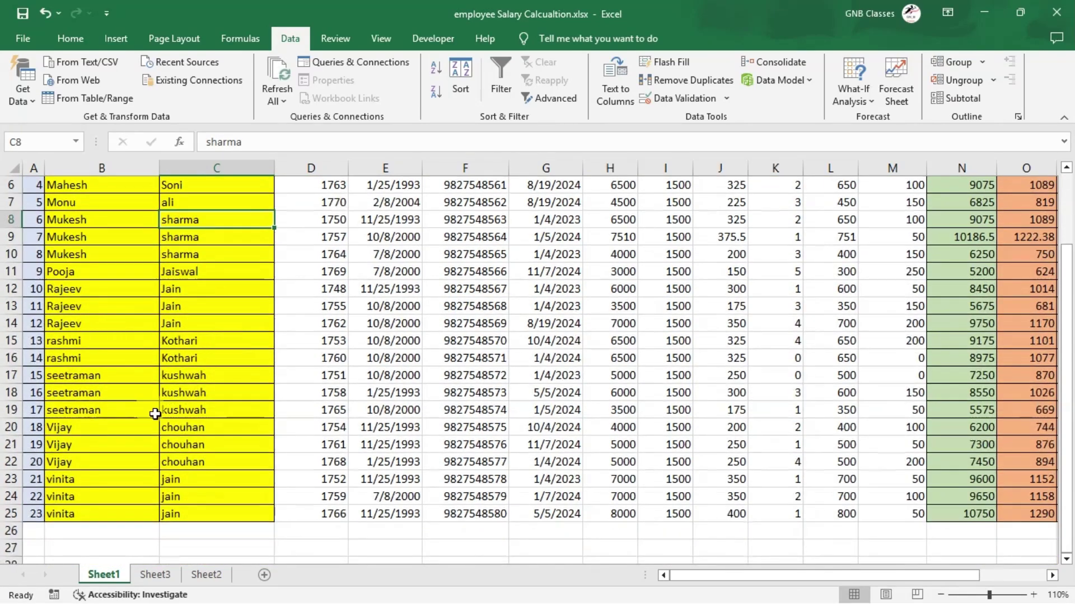
scroll(234, 367, "up", 2)
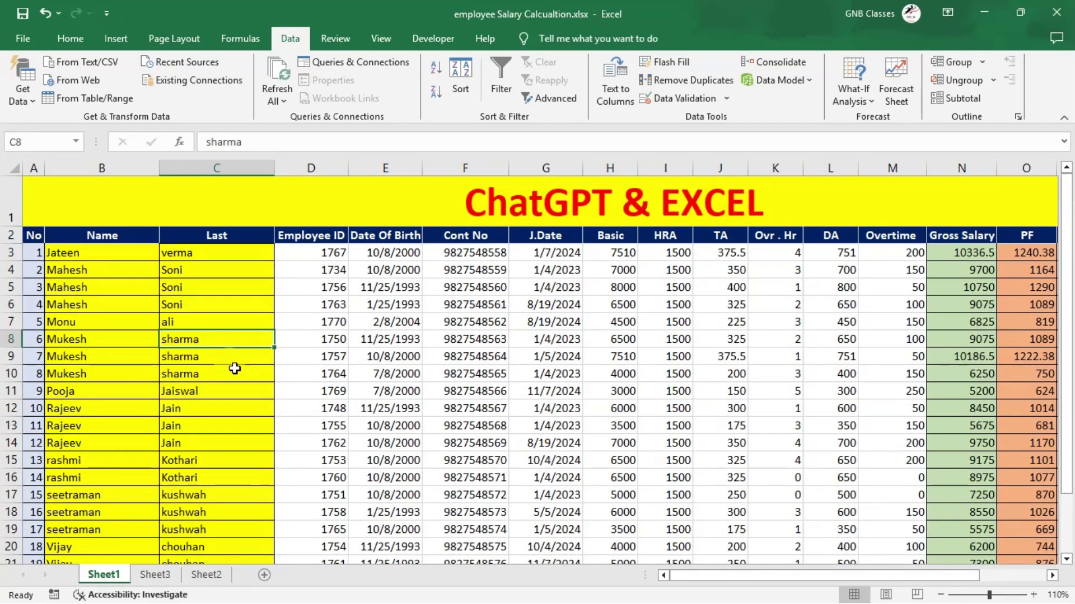
key("alt+Tab")
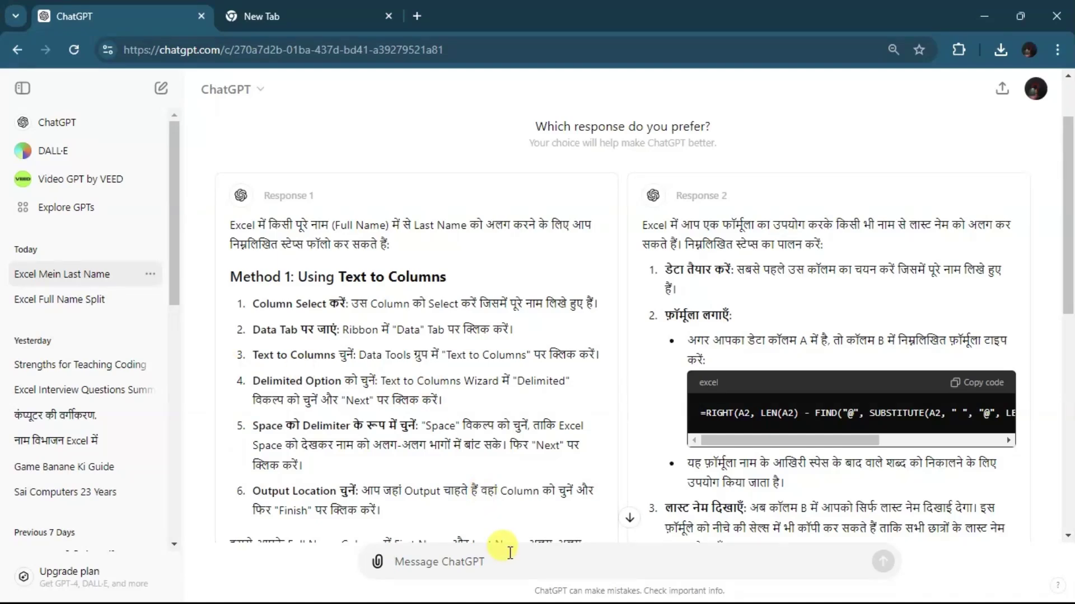
Ask ChatGPT in Hinglish how to get a student's date of birth from their age.
type("m")
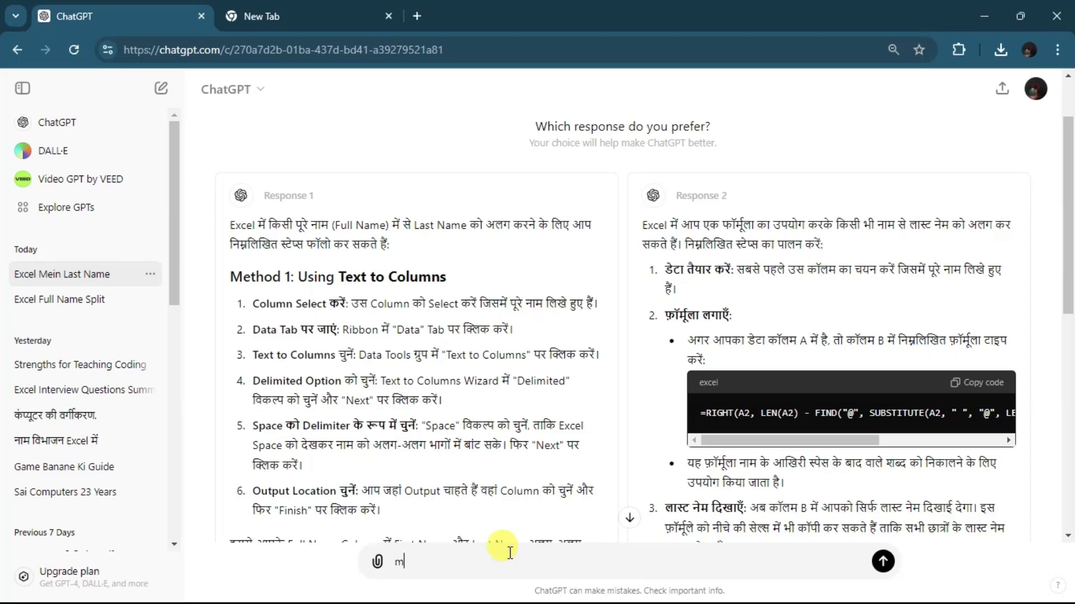
type("ere pa")
type("ss student ki a")
type("ge mujhe")
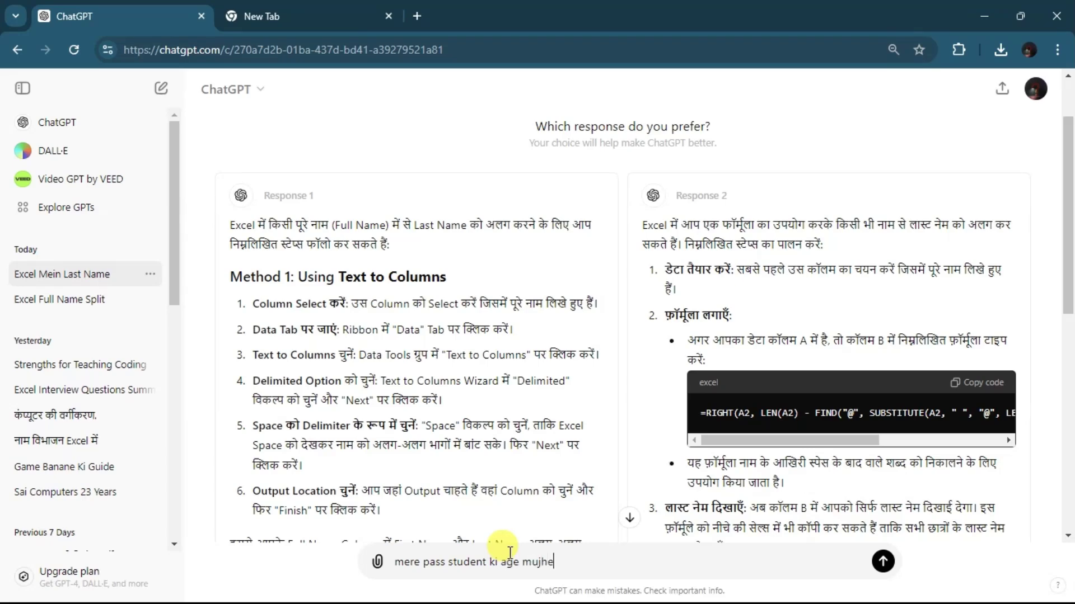
type(" use u")
type("ski da")
type("te bir")
type("th nika")
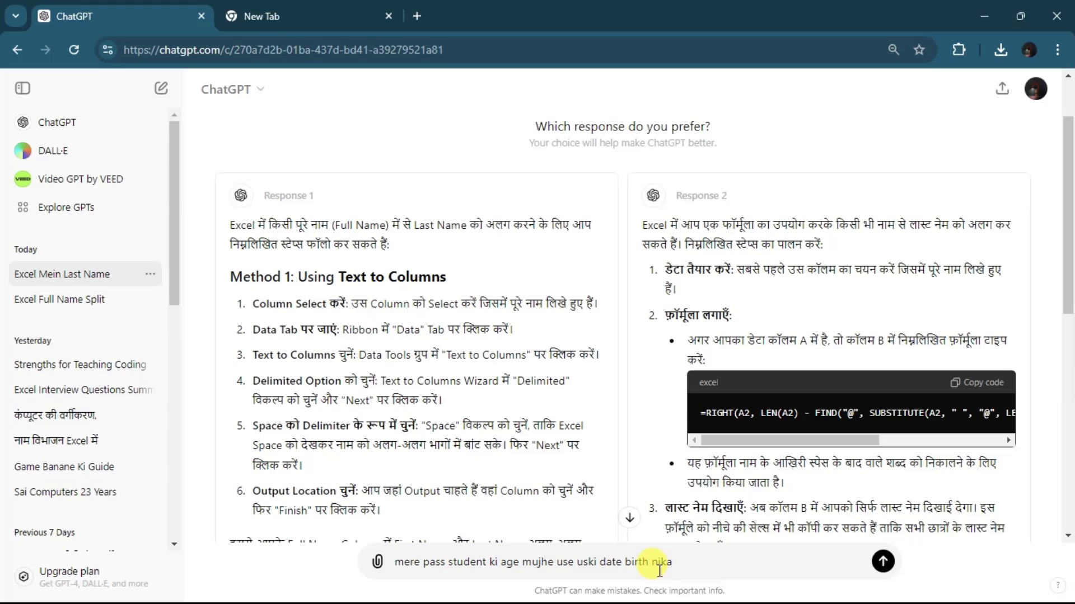
type("hai")
key("Return")
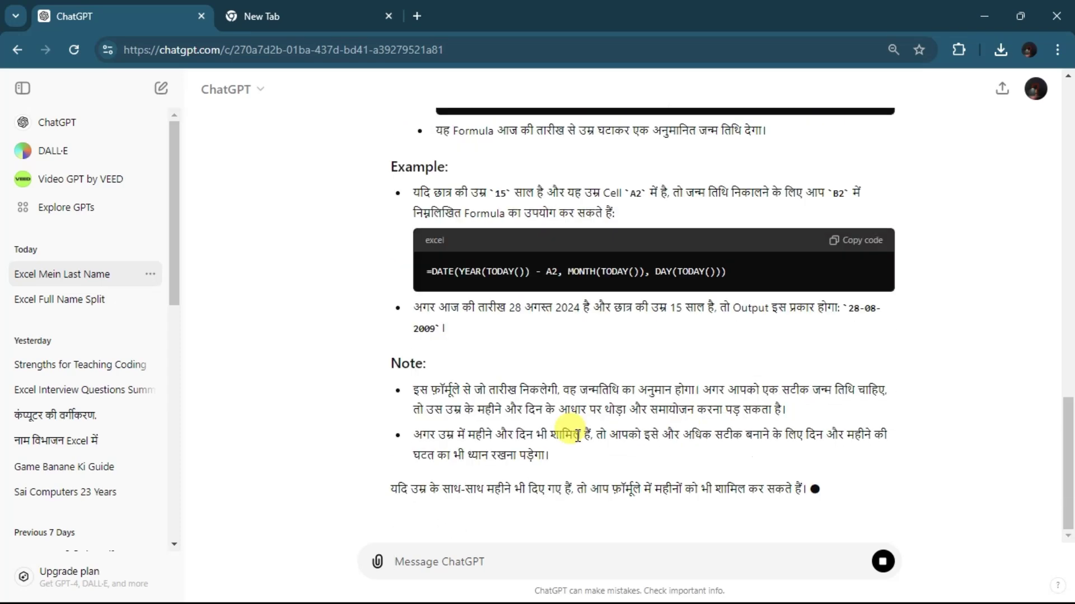
Send ChatGPT a Hindi follow-up asking for the DOB formula explained so 15-year-olds understand.
scroll(523, 483, "up", 3)
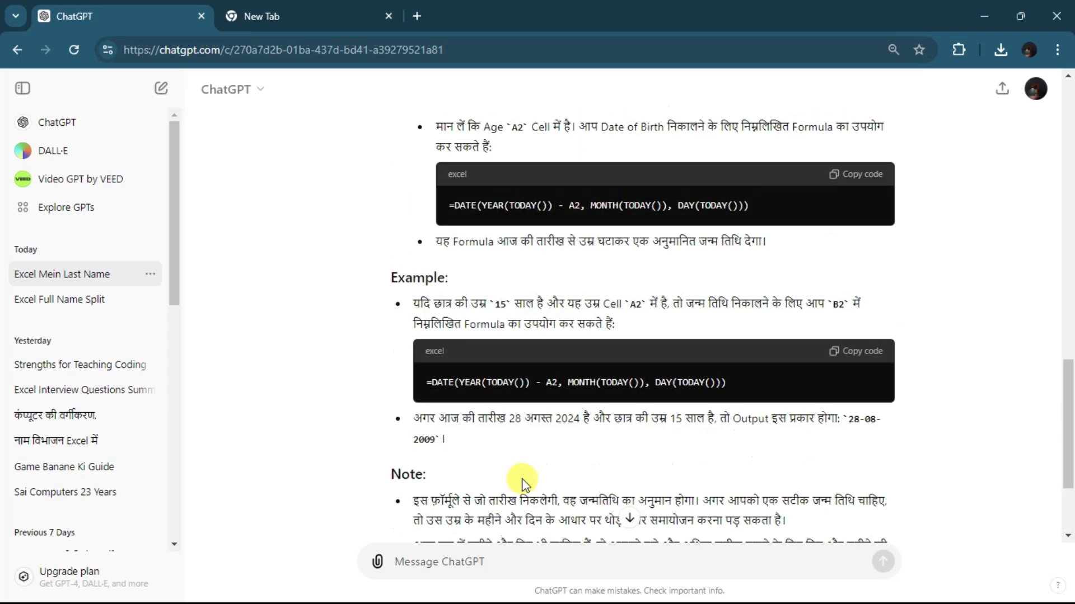
scroll(530, 532, "up", 3)
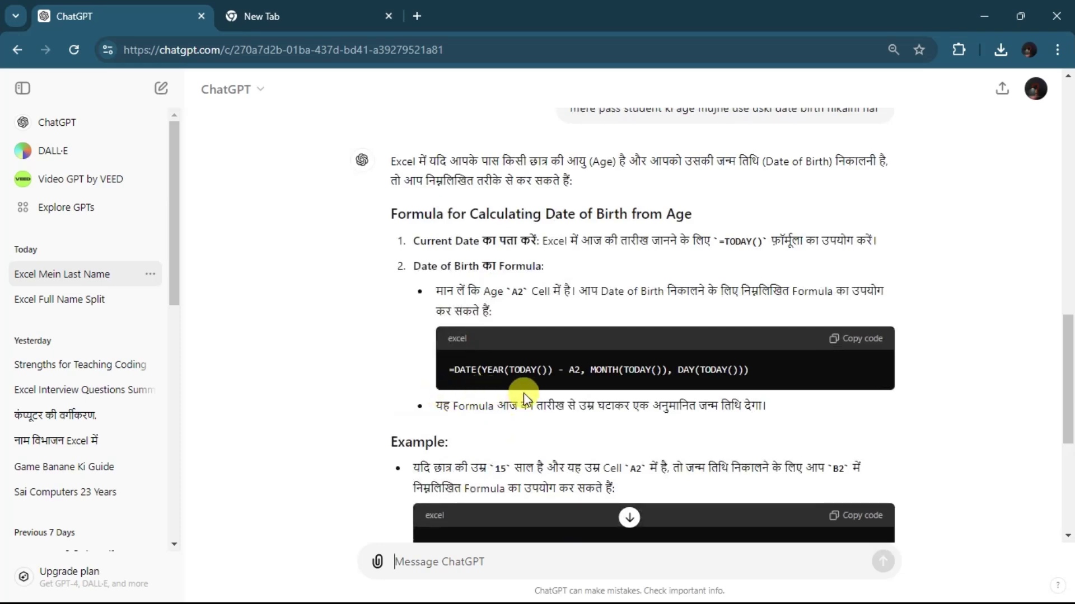
scroll(540, 392, "down", 6)
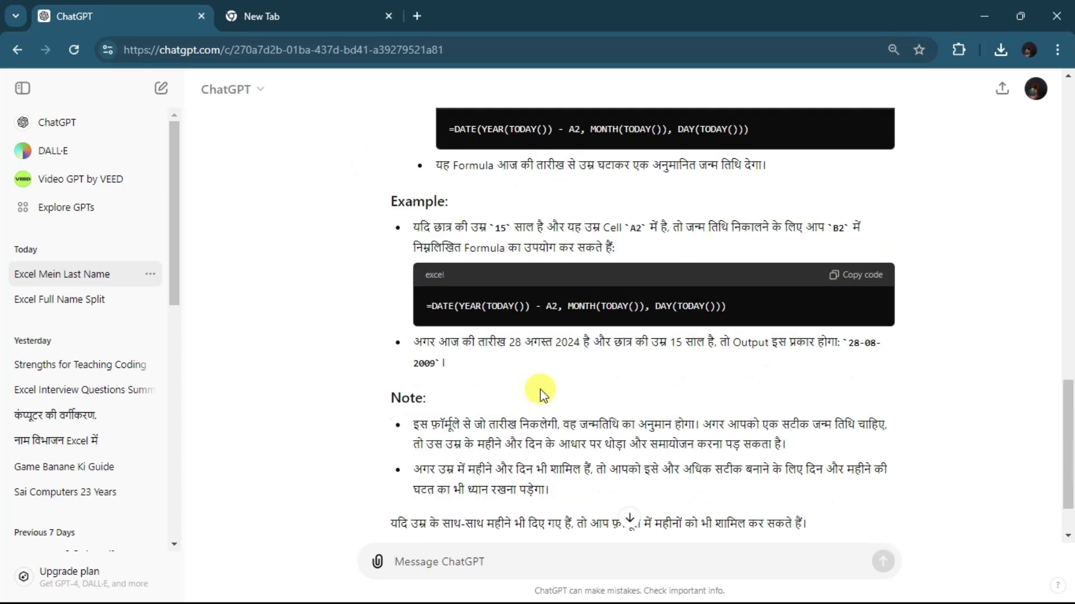
type("sm")
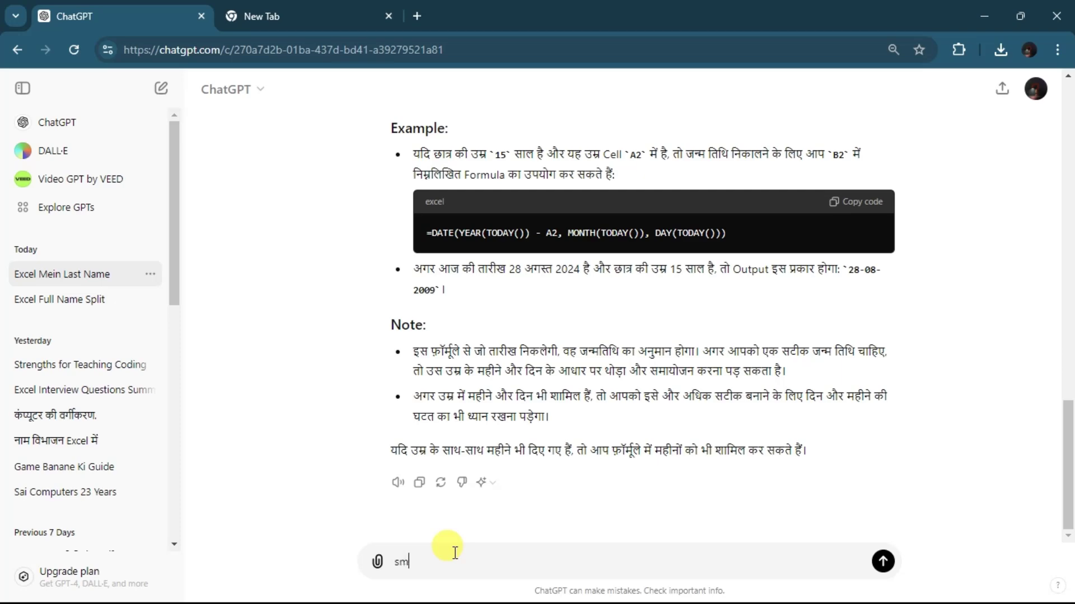
type("jha n")
type("hi a")
type("ya")
type(" ese s")
type("mkjao ")
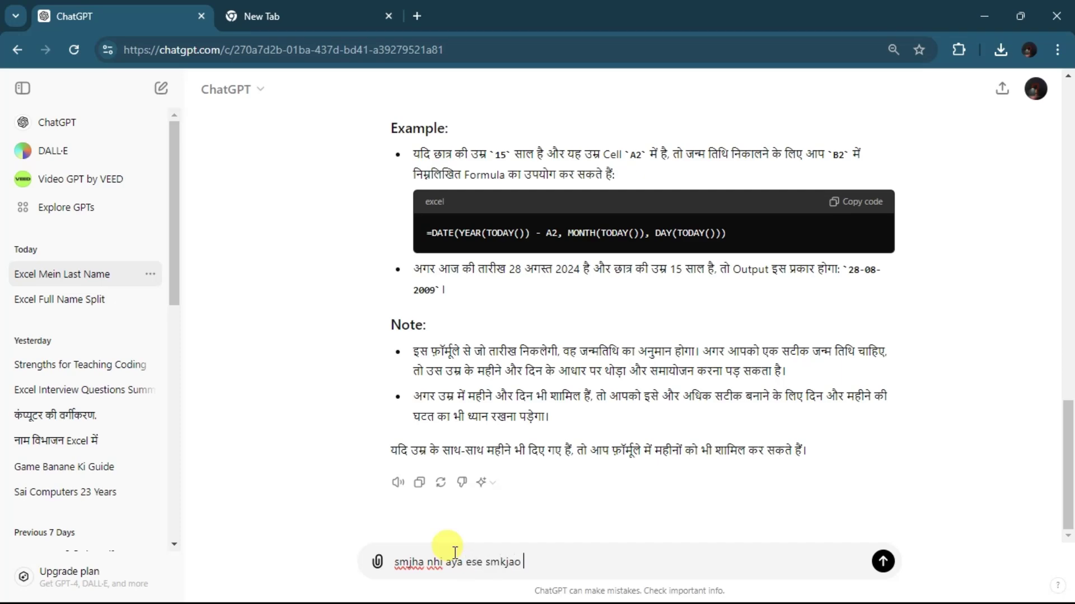
type("jaise 15 ")
type("sal ke ")
type("baccho")
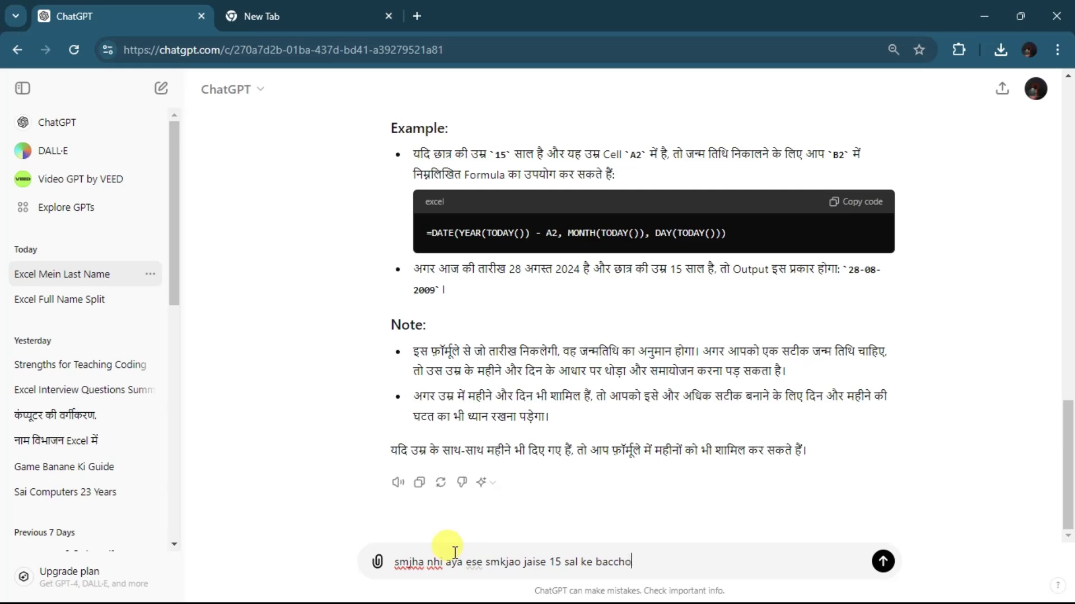
type(" ko v s")
type("mjh aa zaye")
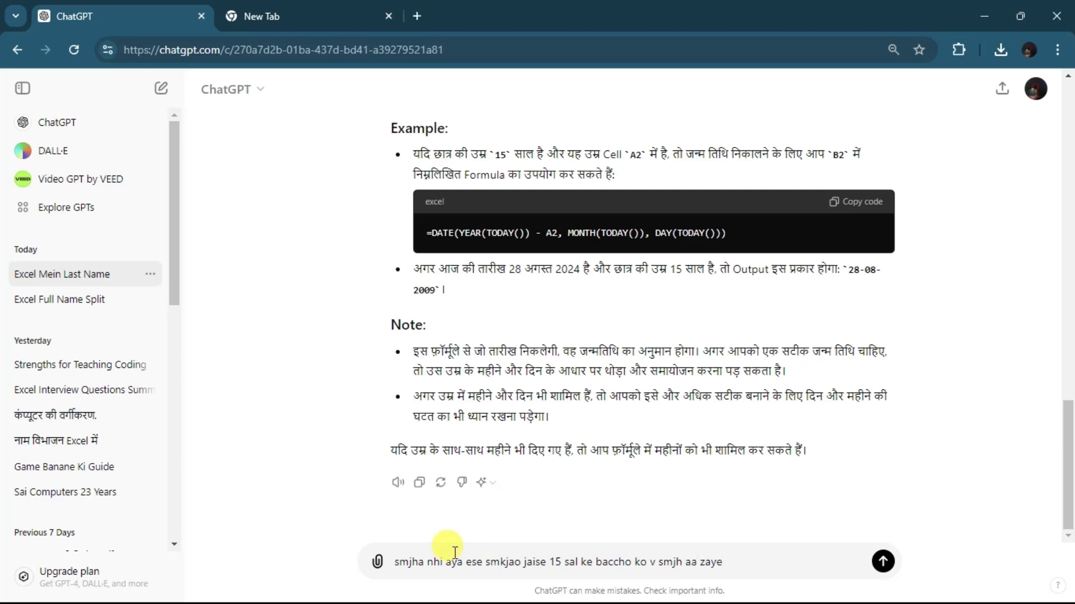
key("Return")
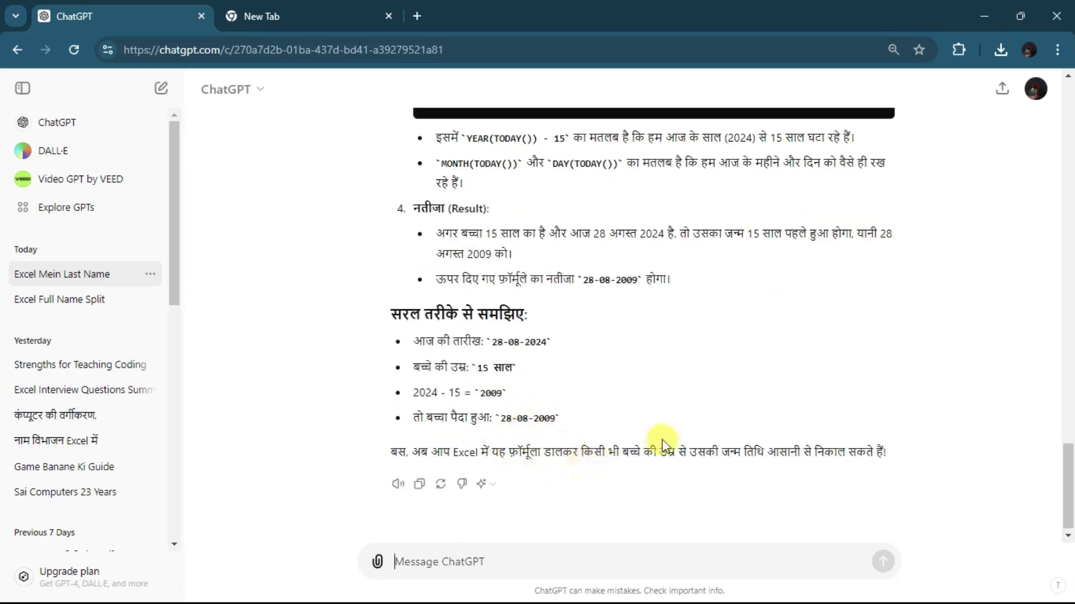
Scroll through the simplified answer deriving birth date 28-08-2009 from today's date and age 15.
scroll(637, 428, "up", 5)
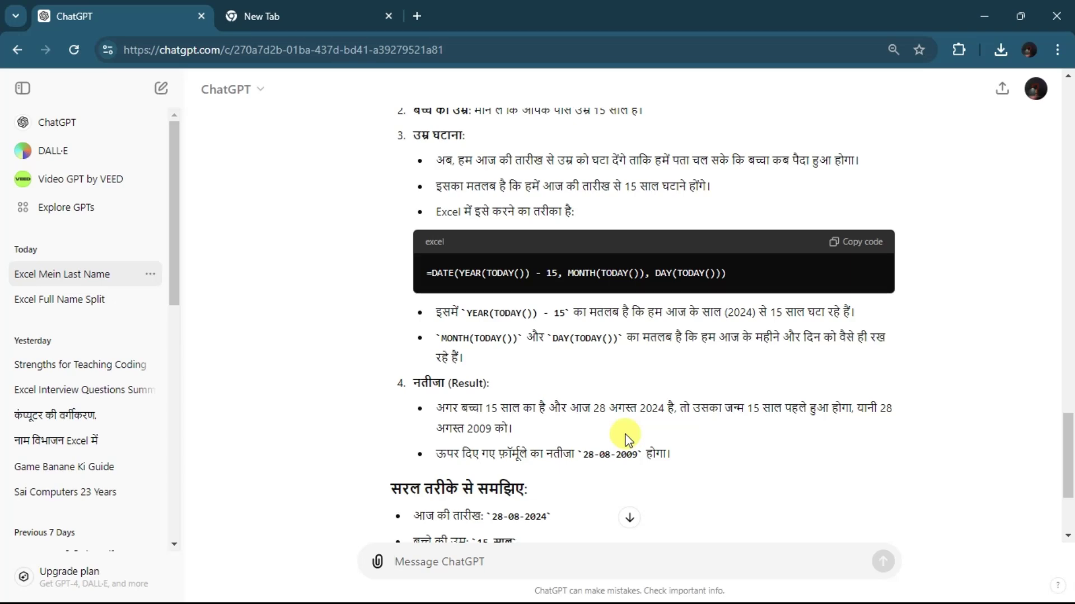
scroll(627, 434, "up", 2)
scroll(626, 435, "up", 3)
scroll(626, 435, "down", 3)
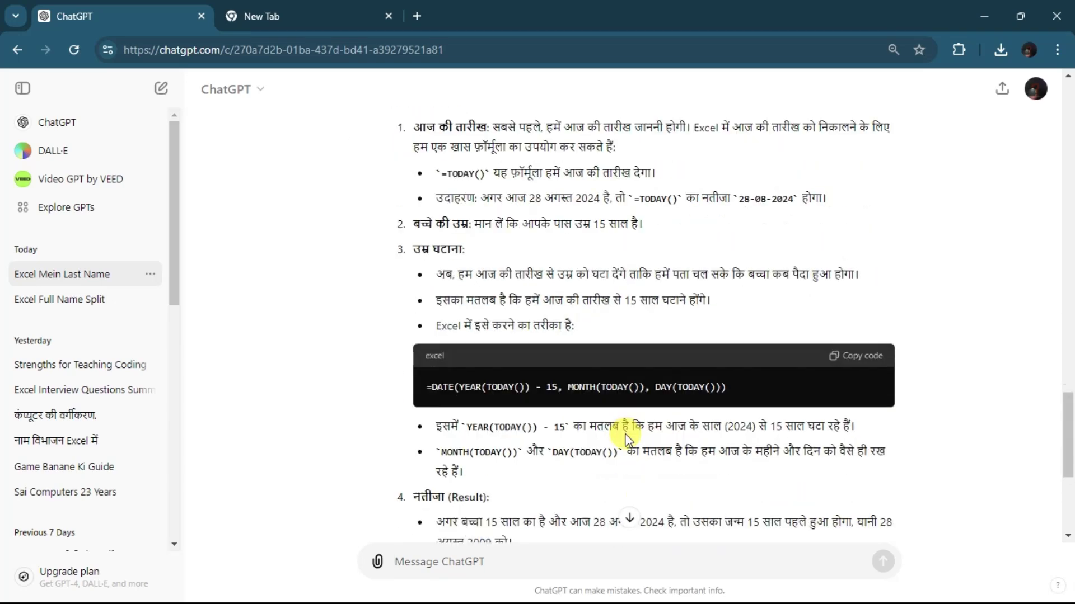